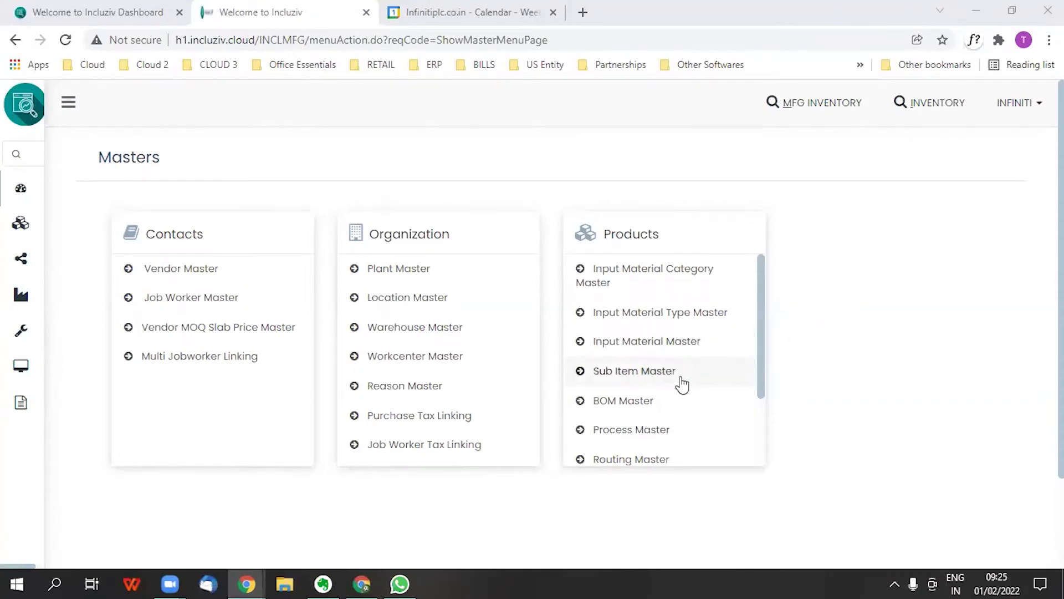
Open a new finished goods entry from the Finished Goods Master
scroll(680, 383, "down", 2)
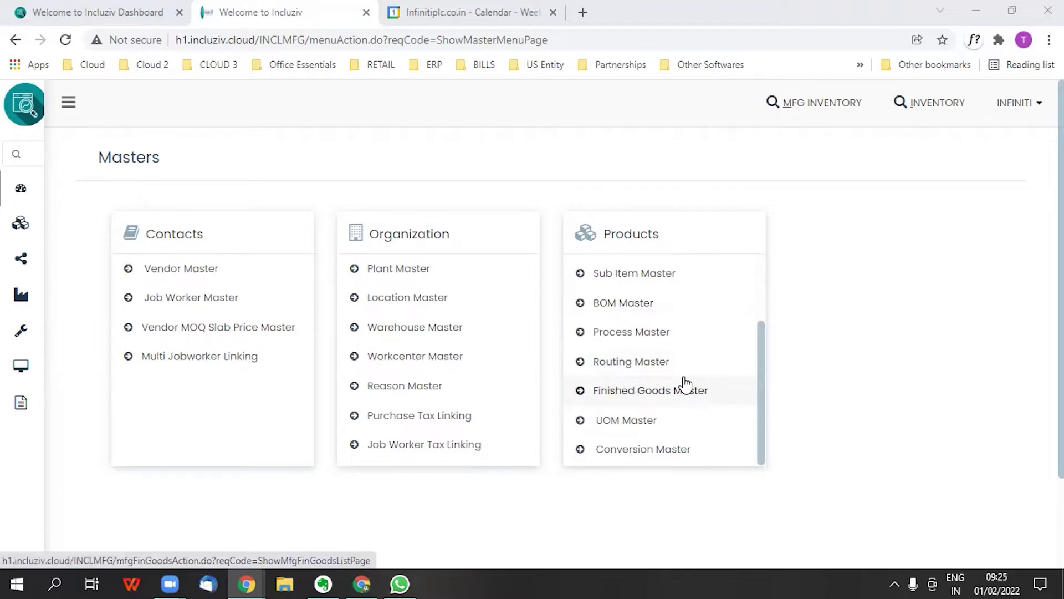
left_click(685, 383)
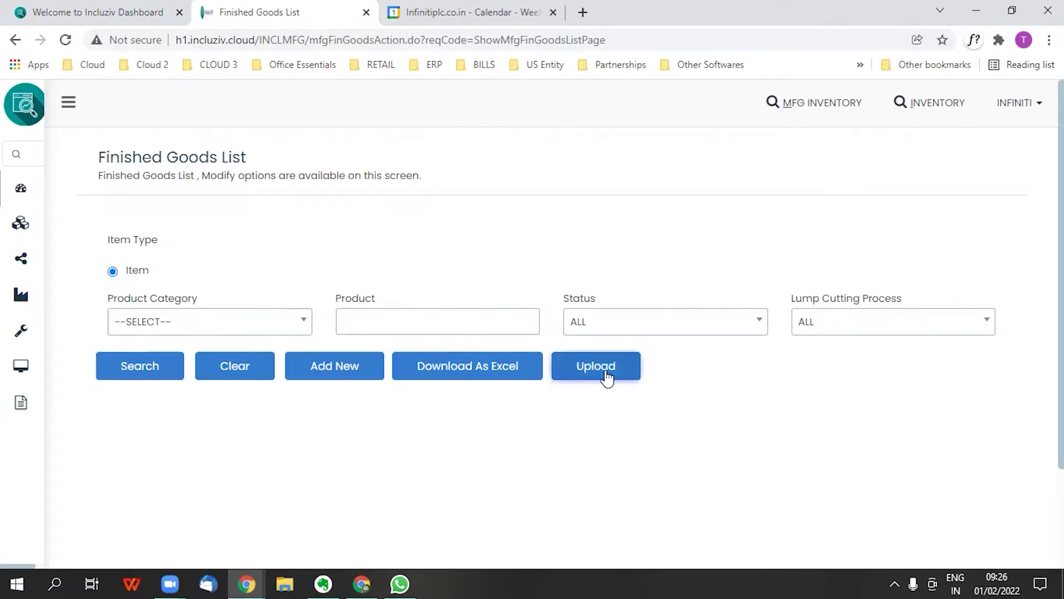
left_click(353, 379)
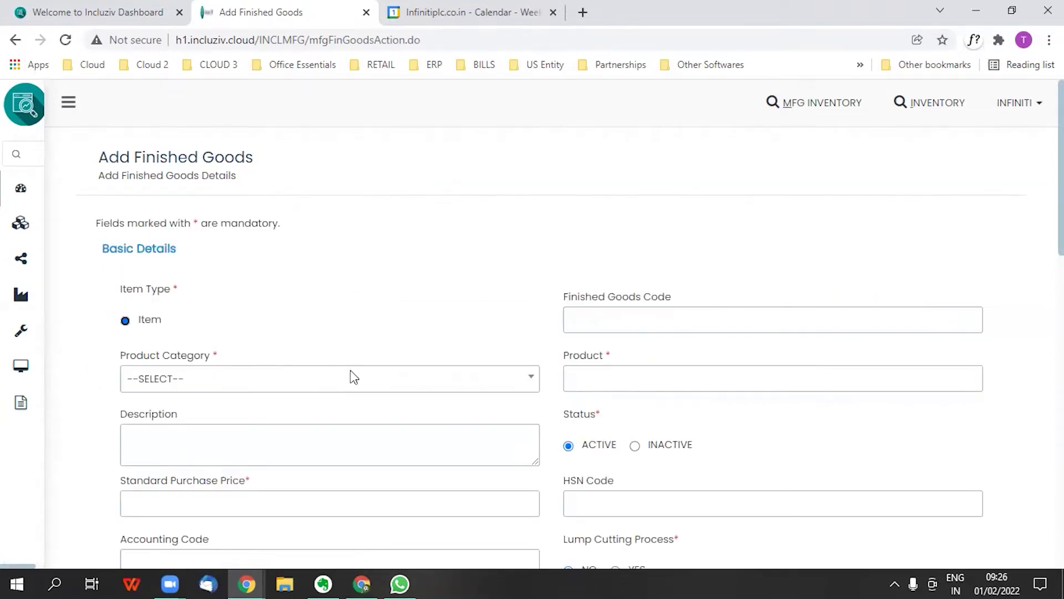
Set the product category to CATALOGS and choose AROMA II as the product
left_click(280, 388)
left_click(241, 470)
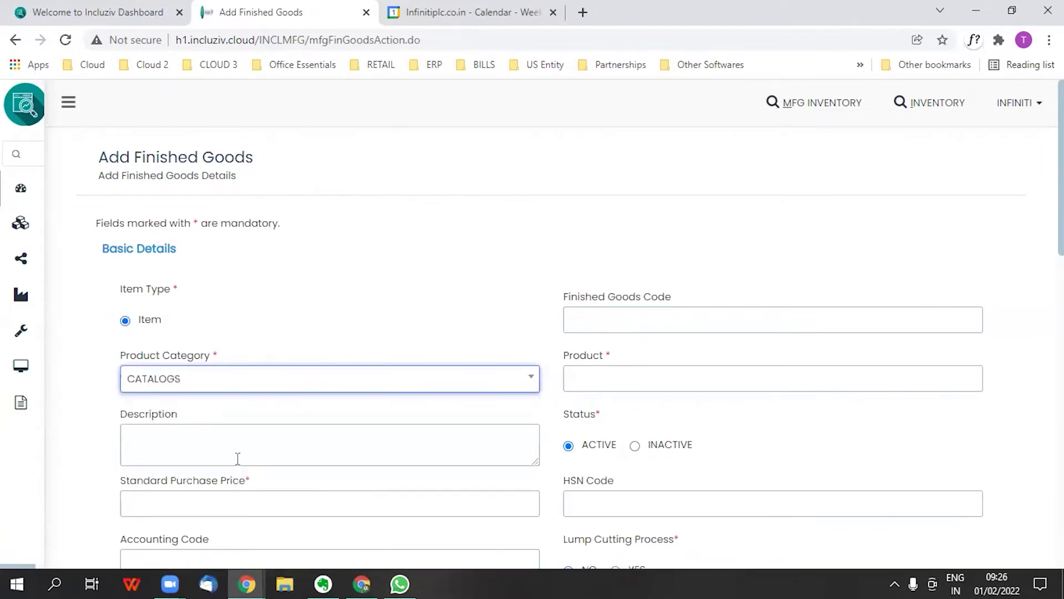
left_click(621, 376)
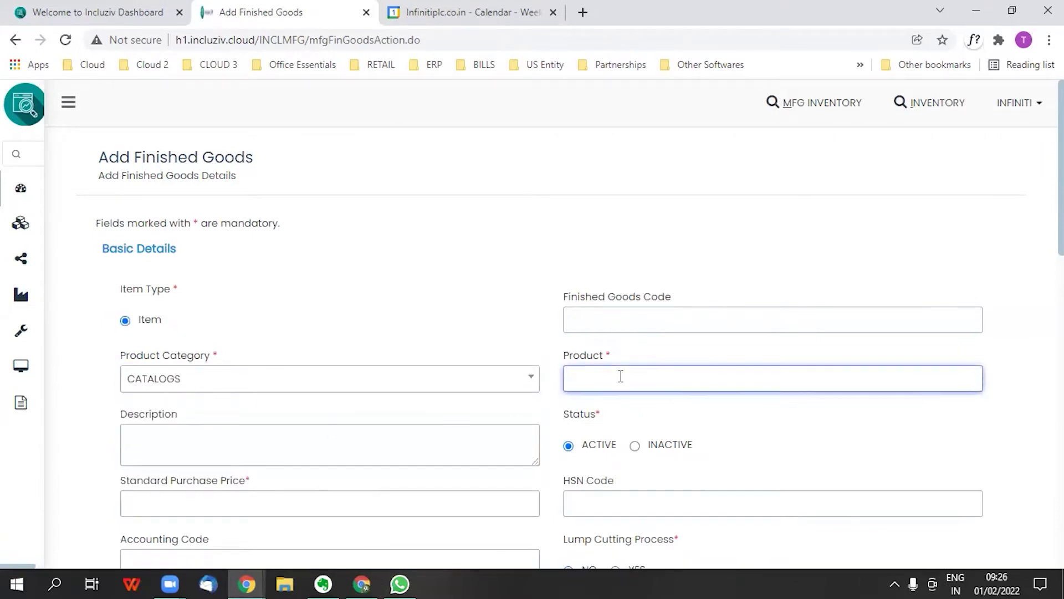
type("AR")
type("OM")
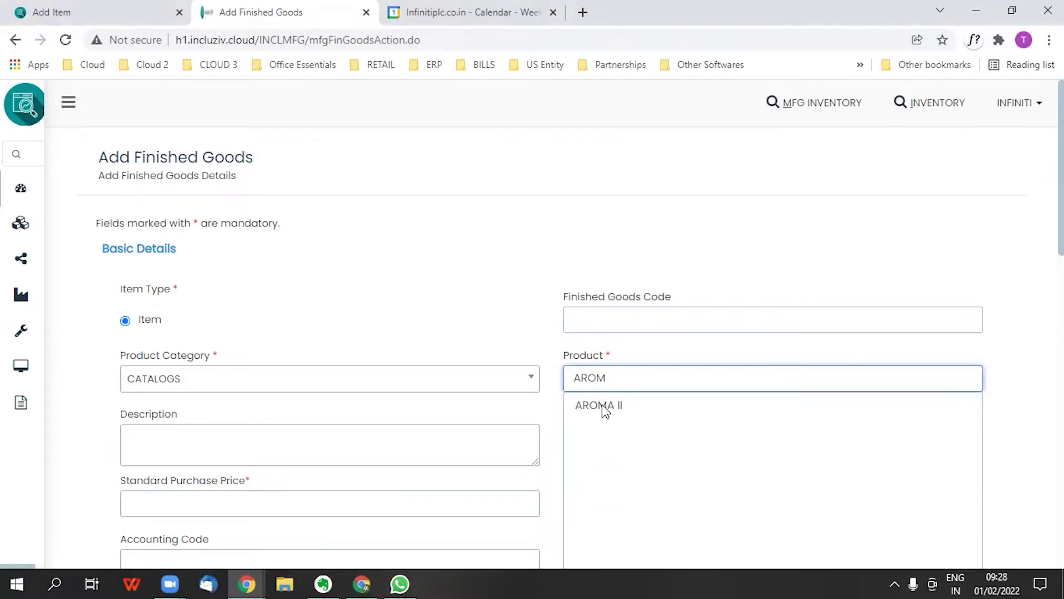
left_click(602, 404)
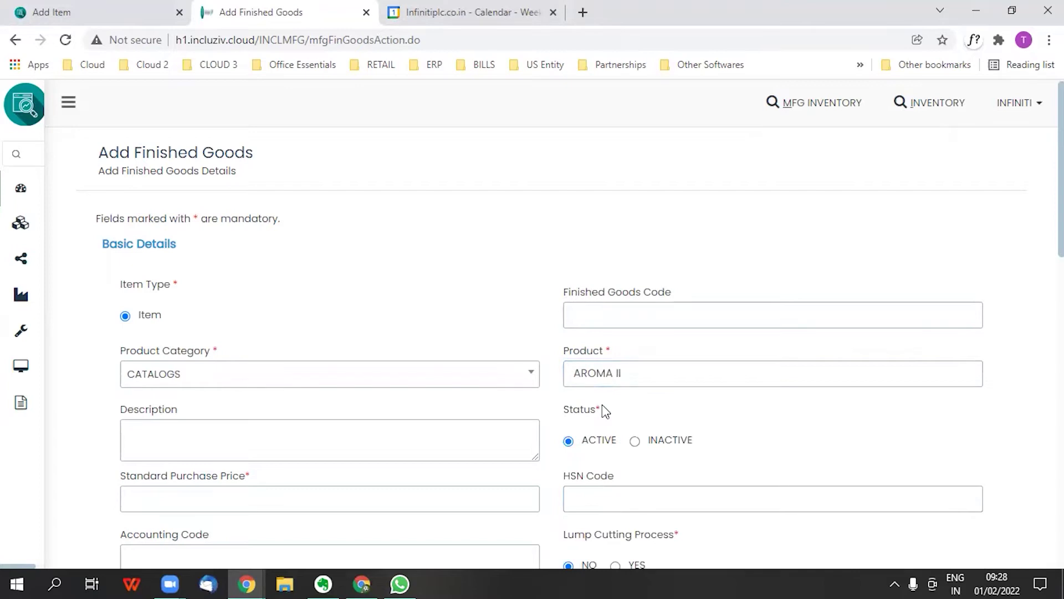
Set the standard purchase price of the finished good to 4000
scroll(598, 407, "down", 3)
left_click(344, 347)
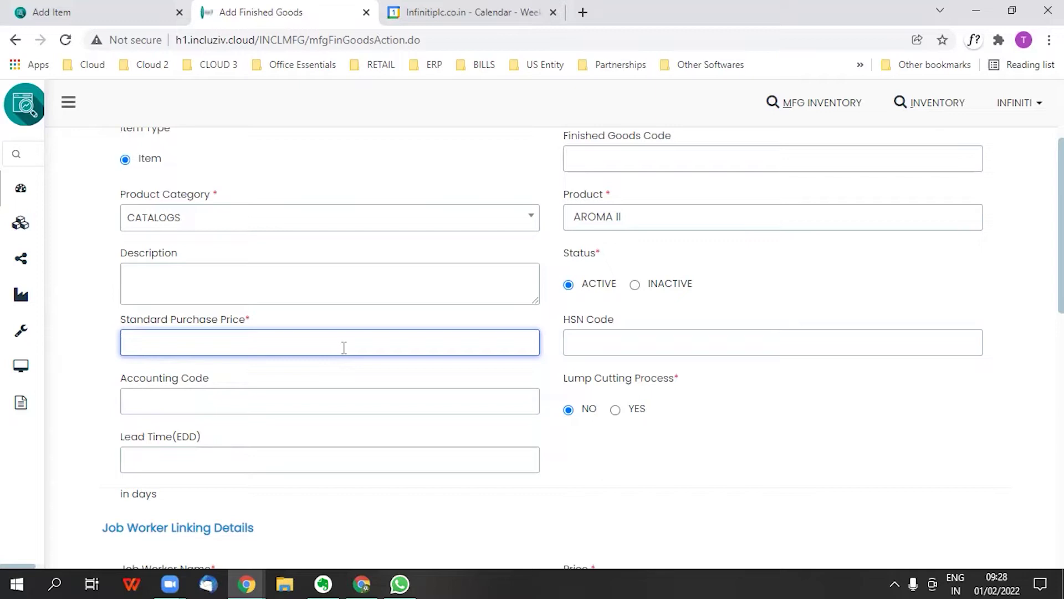
type("4000")
scroll(369, 389, "down", 1)
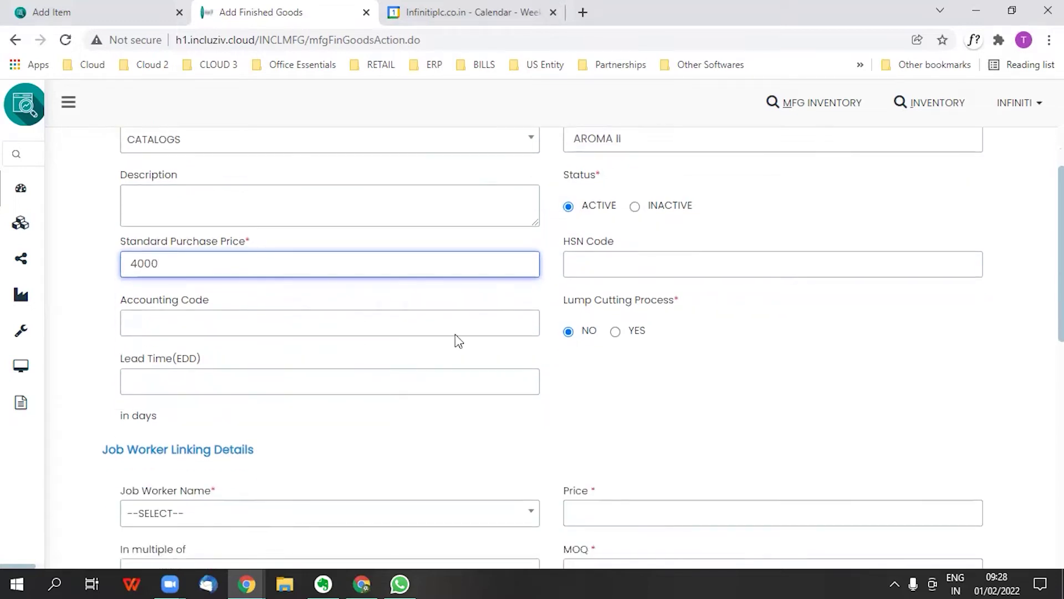
In the job worker linking details, choose RAMESH DYEING HOUSE as job worker with a price of 800
scroll(588, 324, "down", 2)
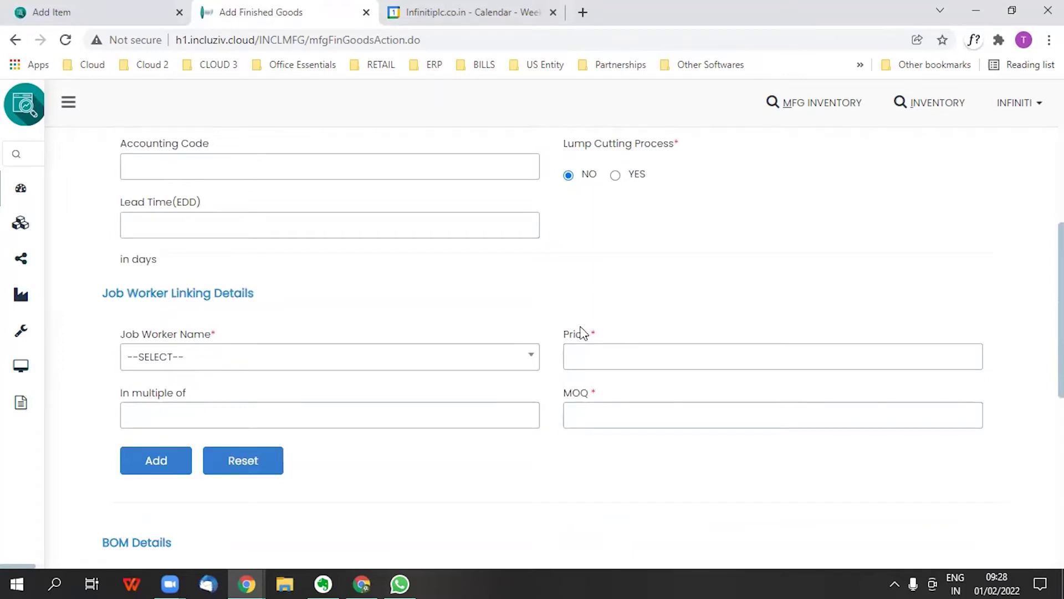
scroll(581, 333, "up", 4)
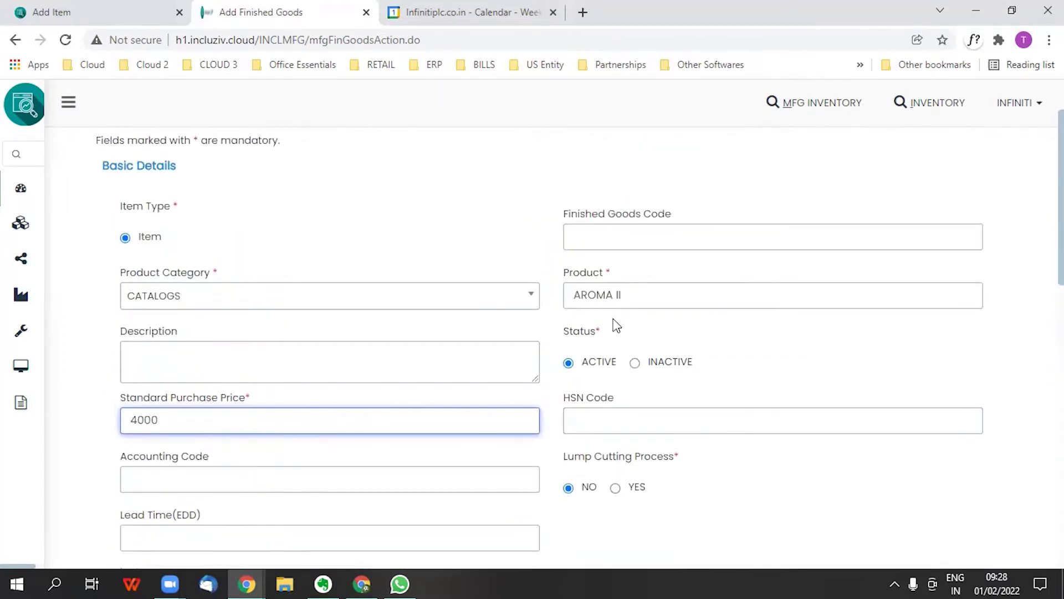
scroll(617, 326, "down", 4)
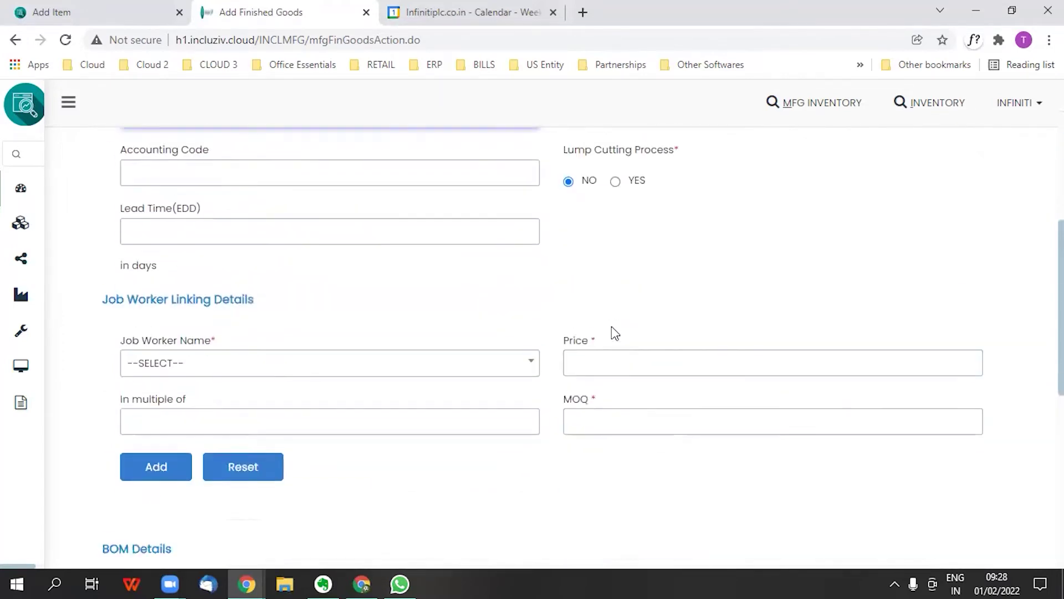
left_click(501, 370)
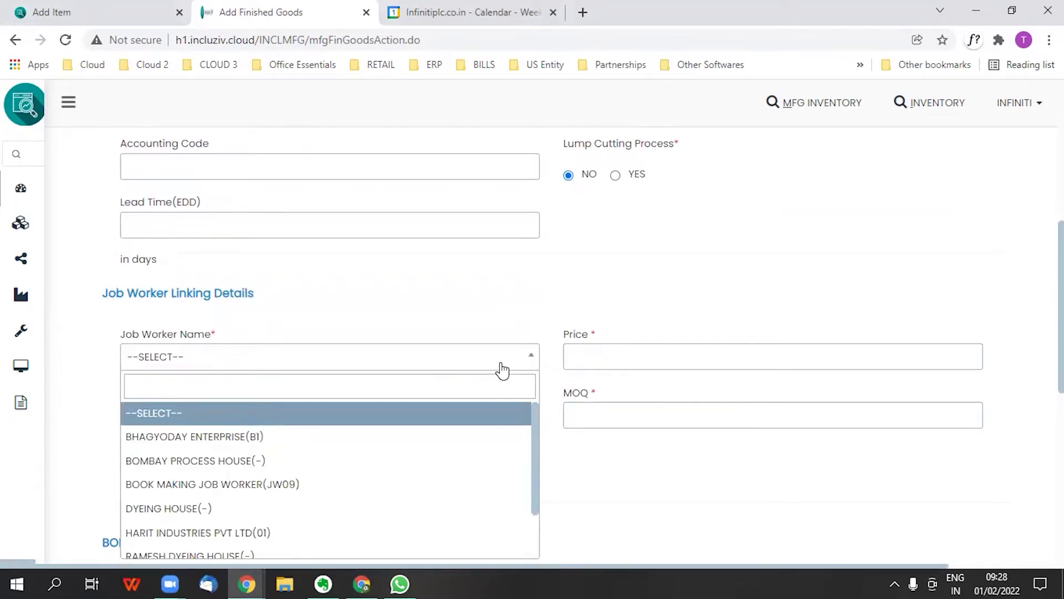
scroll(482, 399, "down", 4)
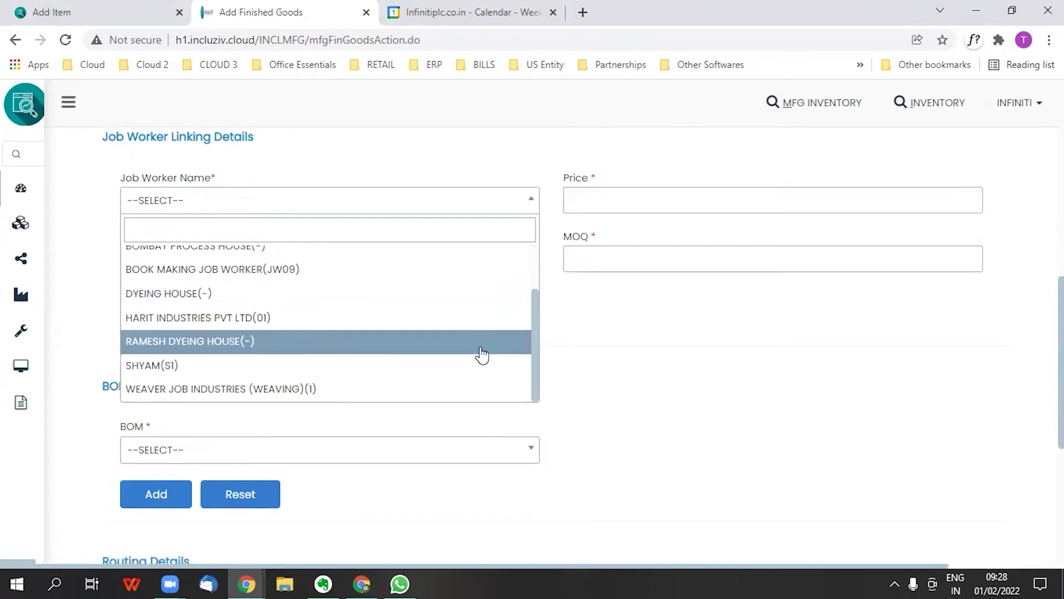
left_click(482, 342)
left_click(638, 209)
type("800")
Set both the order multiple and the MOQ to 10 and add the job worker link
left_click(450, 265)
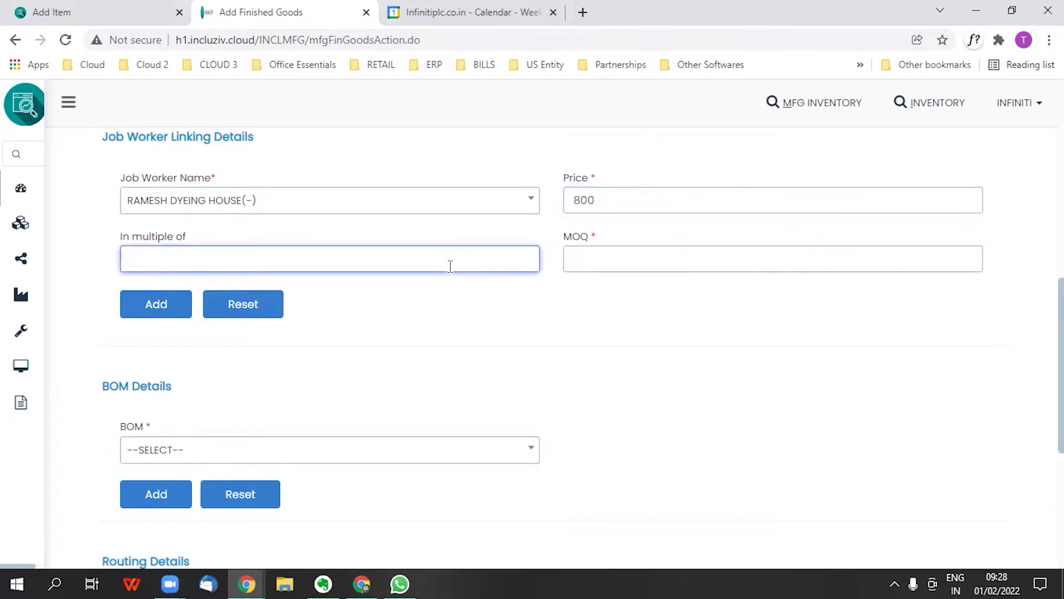
type("10")
left_click(631, 265)
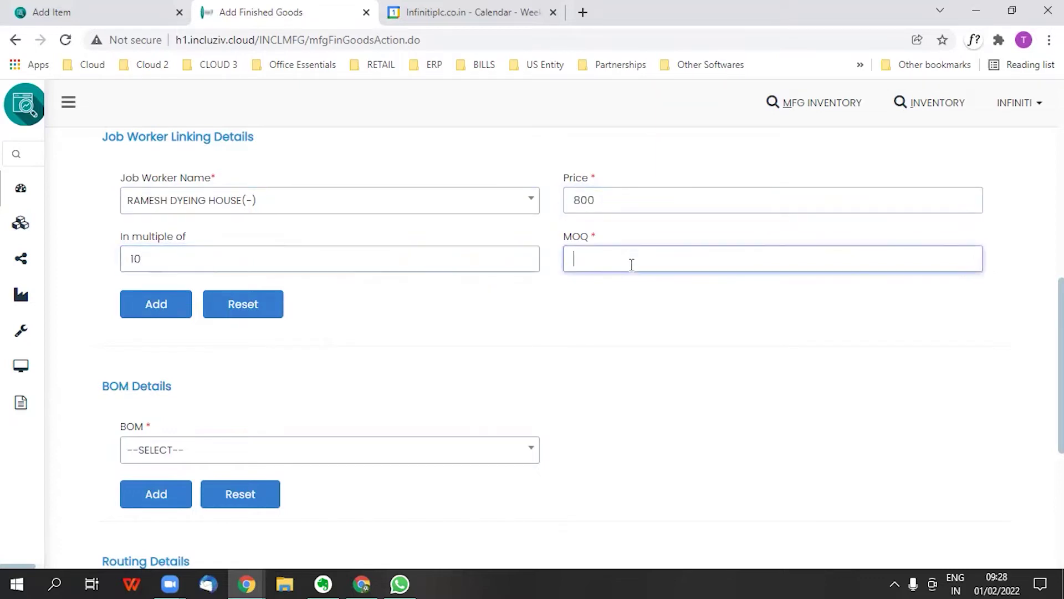
type("10")
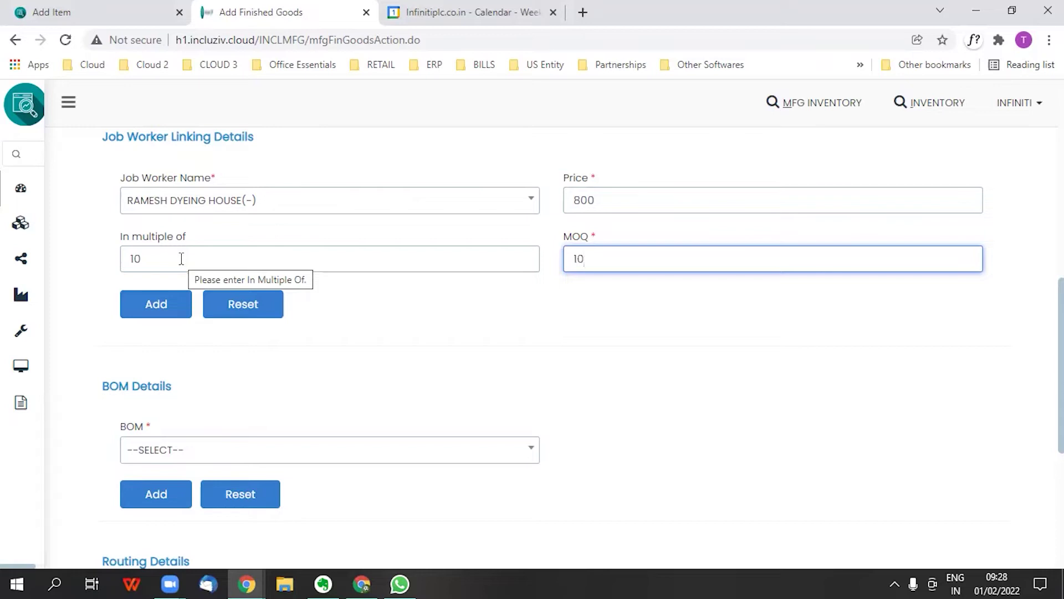
left_click(153, 304)
Save the finished goods details without any BOM or routing and confirm the save
scroll(240, 464, "down", 6)
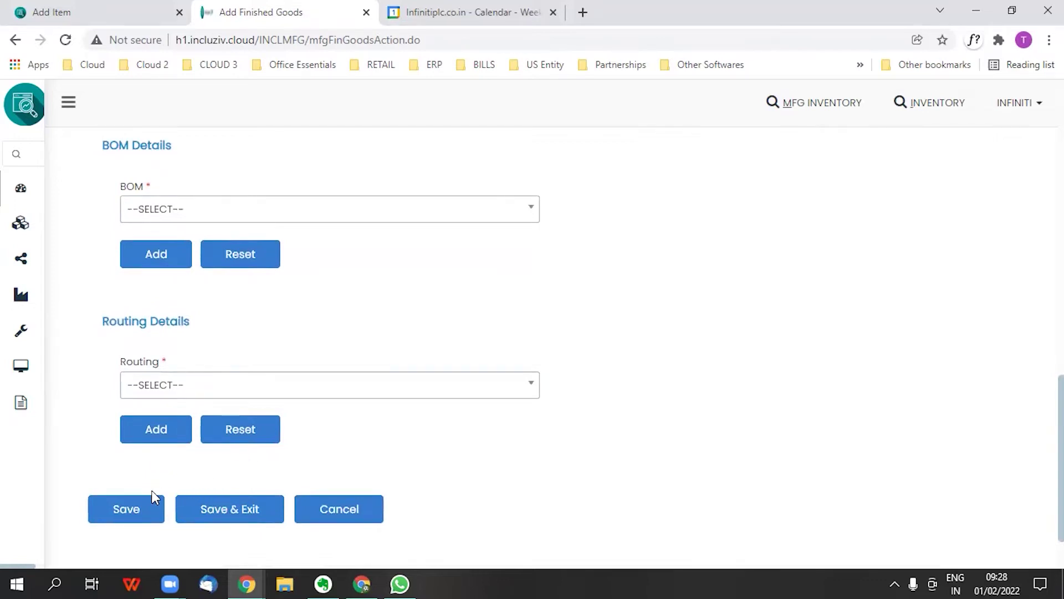
left_click(124, 514)
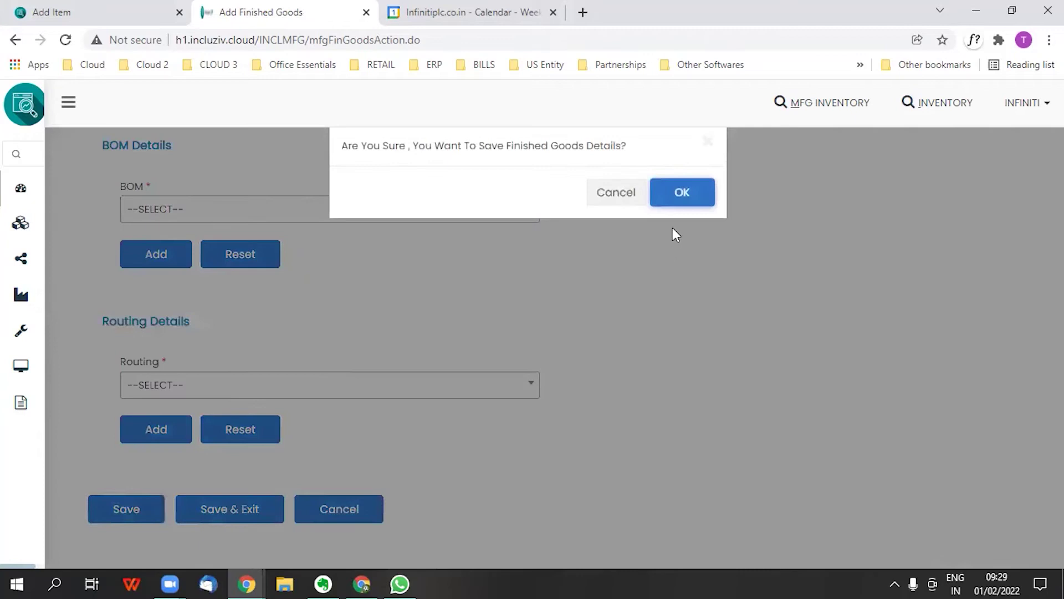
left_click(682, 194)
scroll(506, 385, "down", 10)
scroll(138, 388, "up", 5)
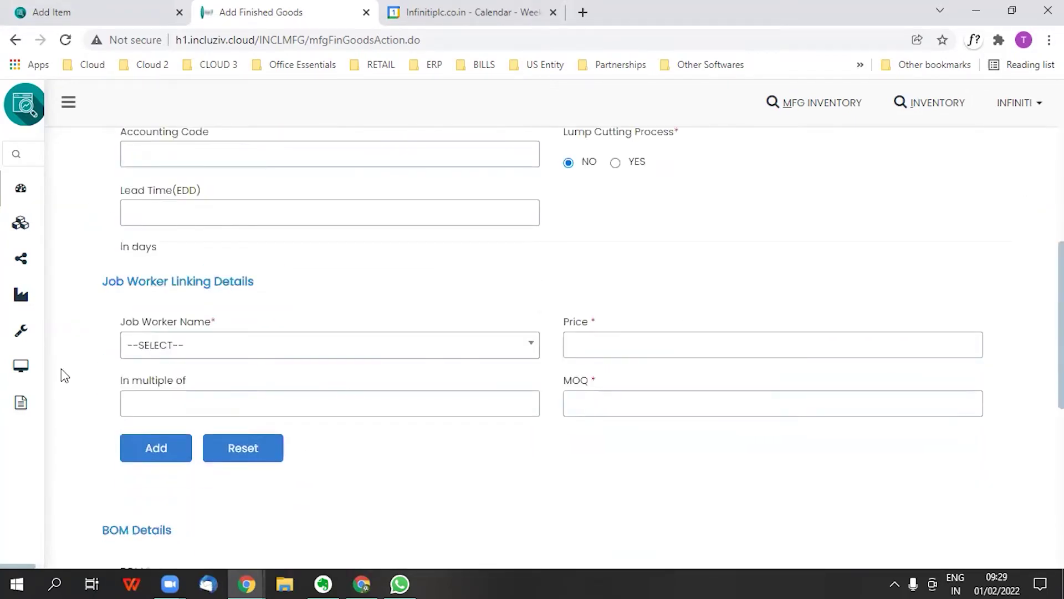
Search the Finished Goods Master list for the CATALOGS category and examine the saved products
left_click(20, 369)
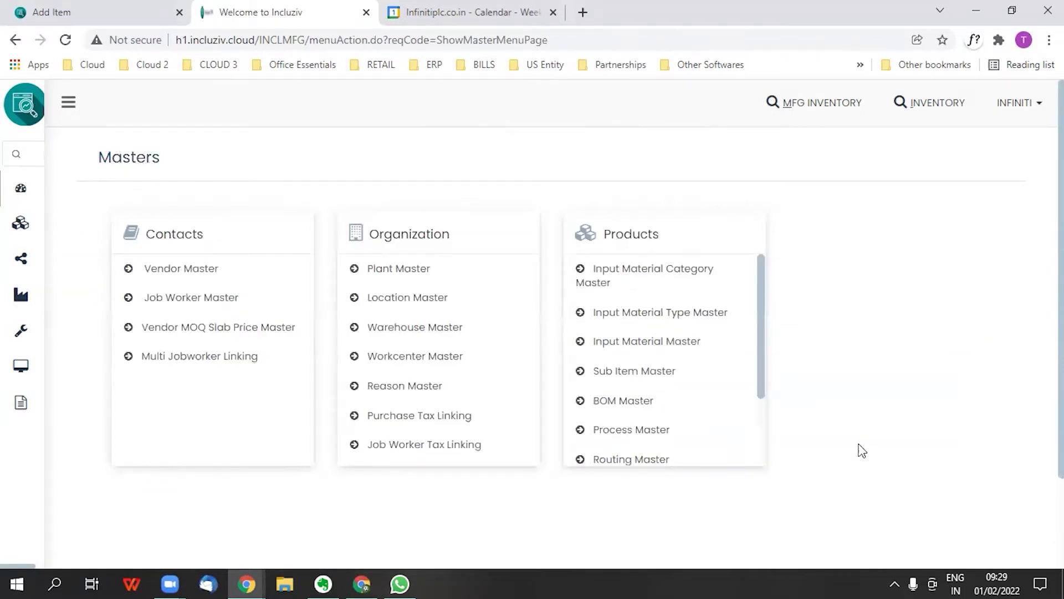
scroll(653, 427, "down", 3)
left_click(643, 392)
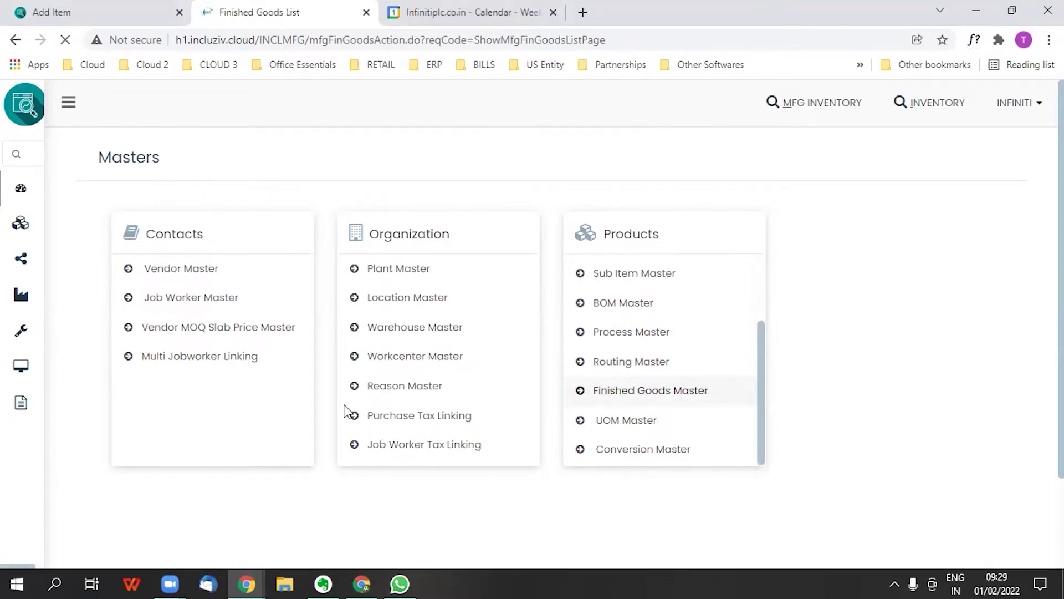
left_click(184, 327)
left_click(174, 413)
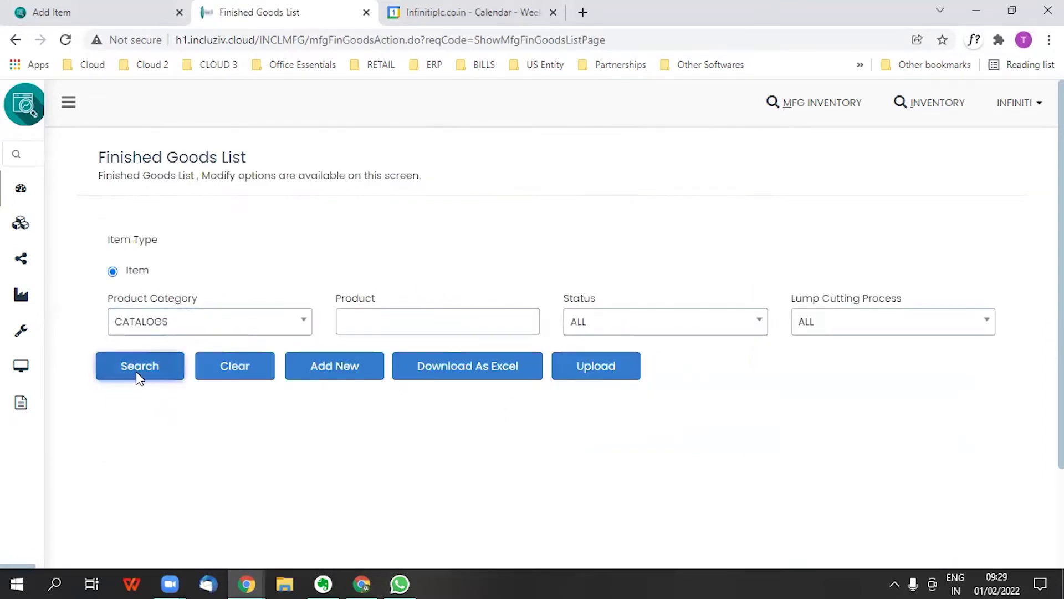
left_click(138, 380)
scroll(391, 375, "down", 5)
left_click_drag(410, 376, 261, 406)
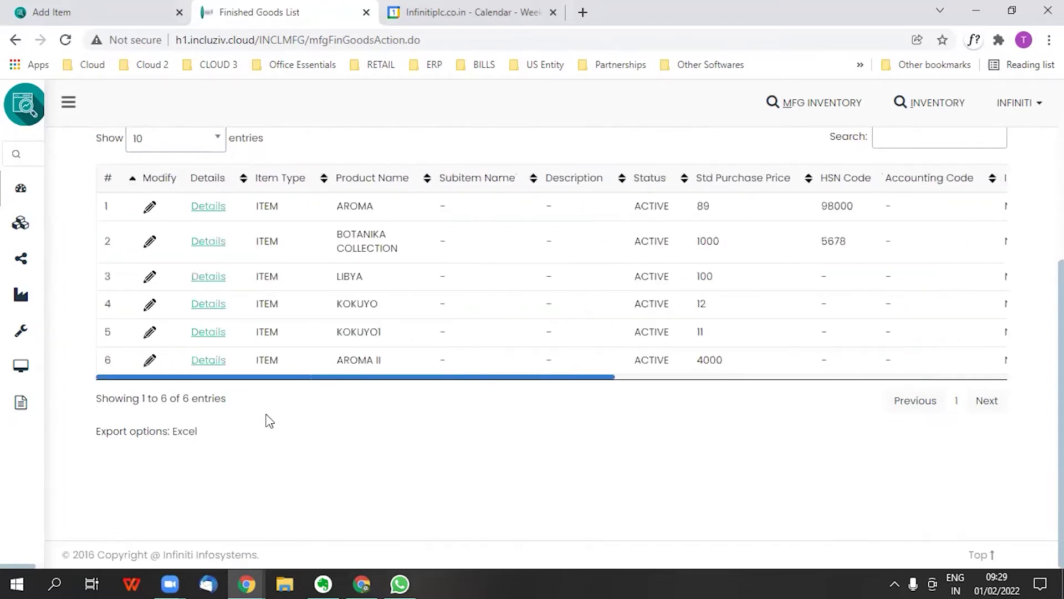
Open a new job worker order from the Job Worker Process page
scroll(73, 297, "up", 5)
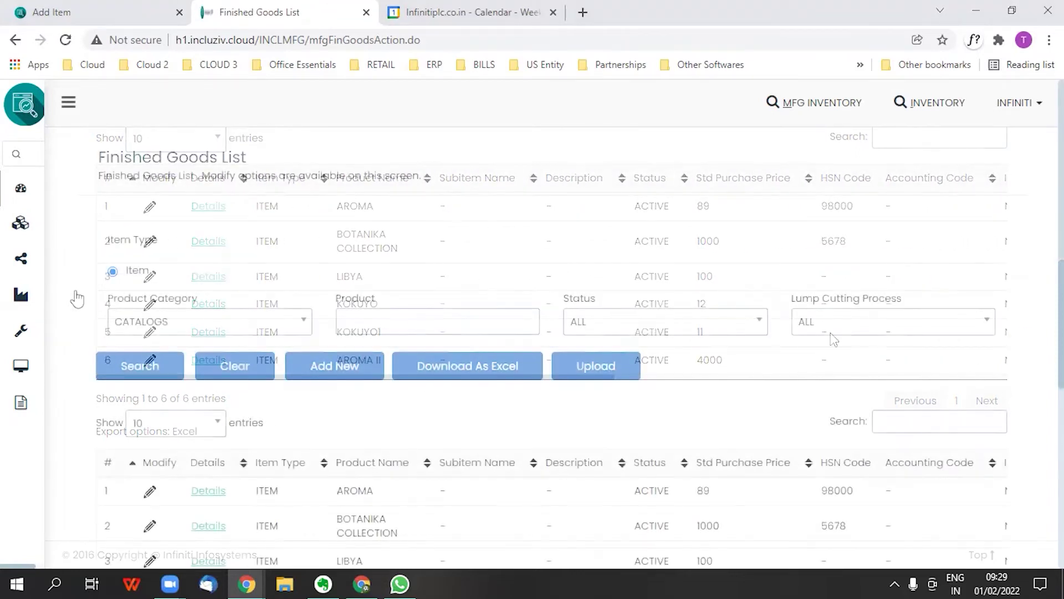
left_click(76, 296)
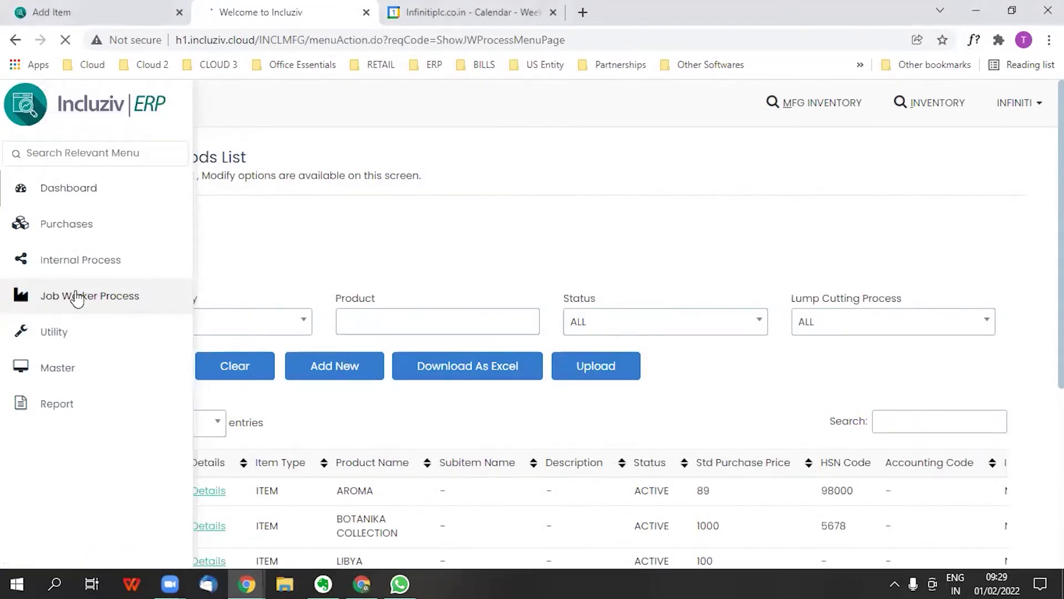
left_click(206, 339)
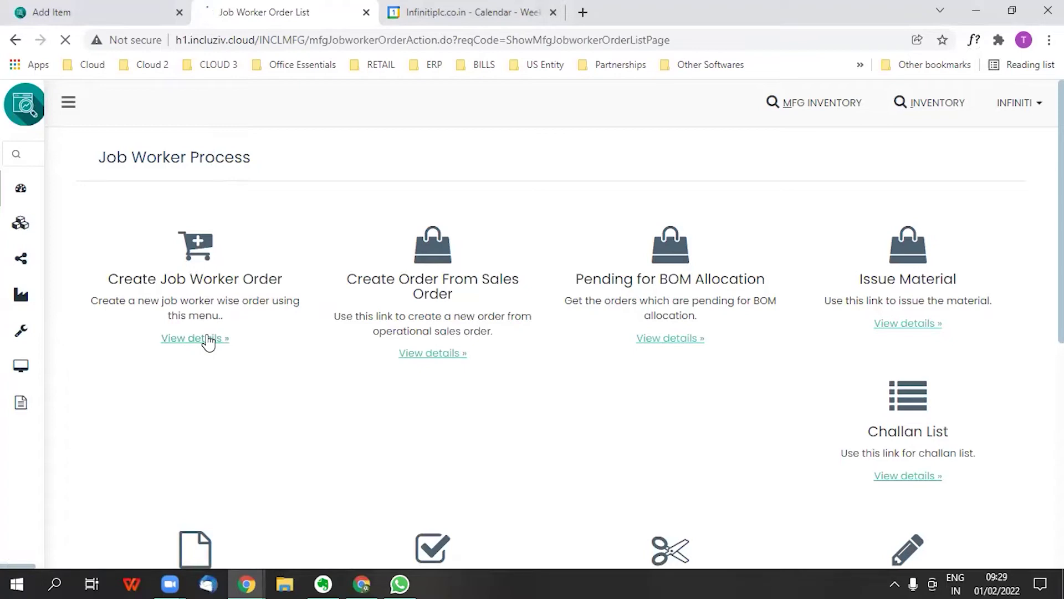
scroll(321, 488, "down", 2)
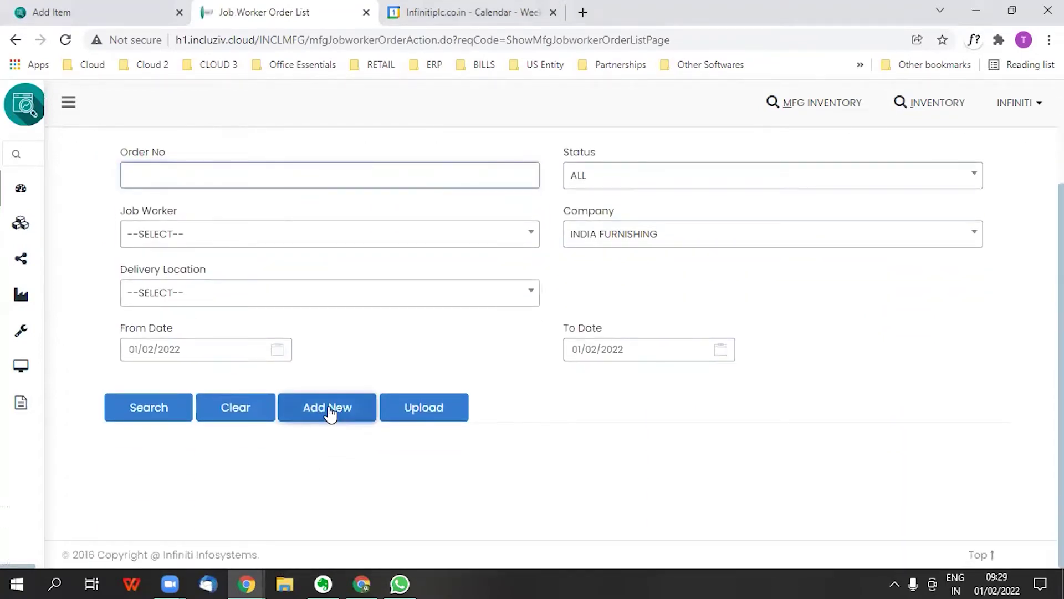
left_click(329, 413)
Set the order's job worker to RAMESH DYEING HOUSE, delivery location to BOOK MAKING JOB PLANT, and With BOM to NO
left_click(270, 309)
type("RAM")
key("Return")
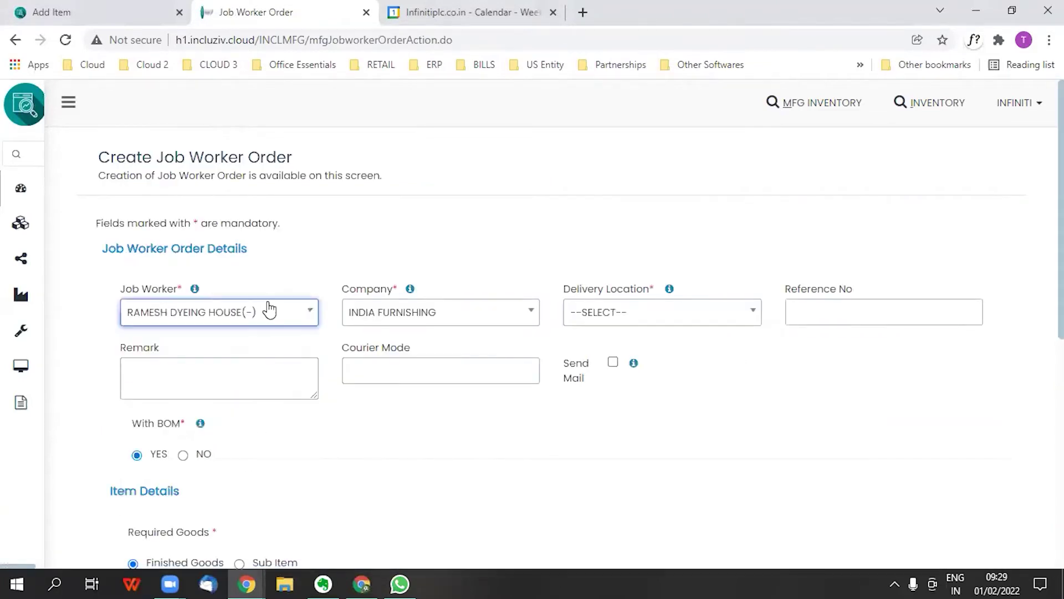
left_click(655, 314)
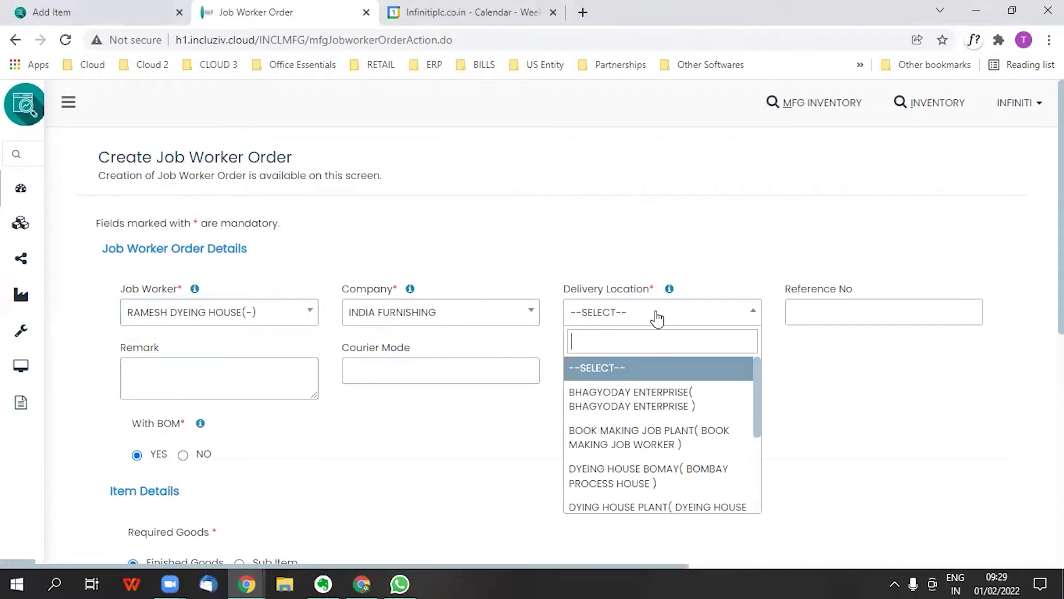
left_click(658, 453)
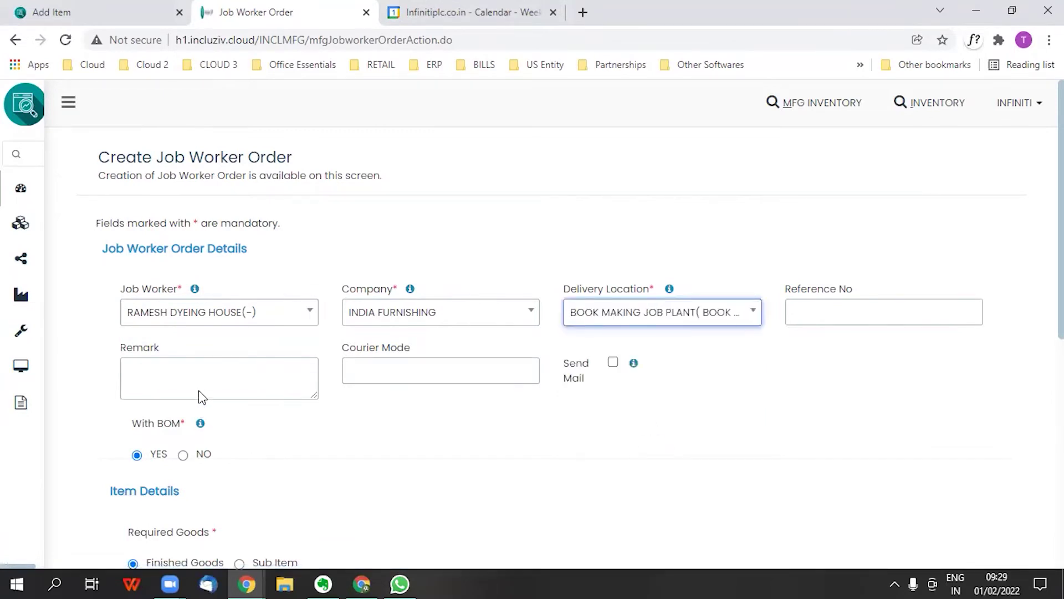
scroll(200, 397, "down", 3)
left_click(183, 299)
Add the finished good AROMA II from the CATALOGS category to the order with a quantity of 500
scroll(211, 387, "down", 3)
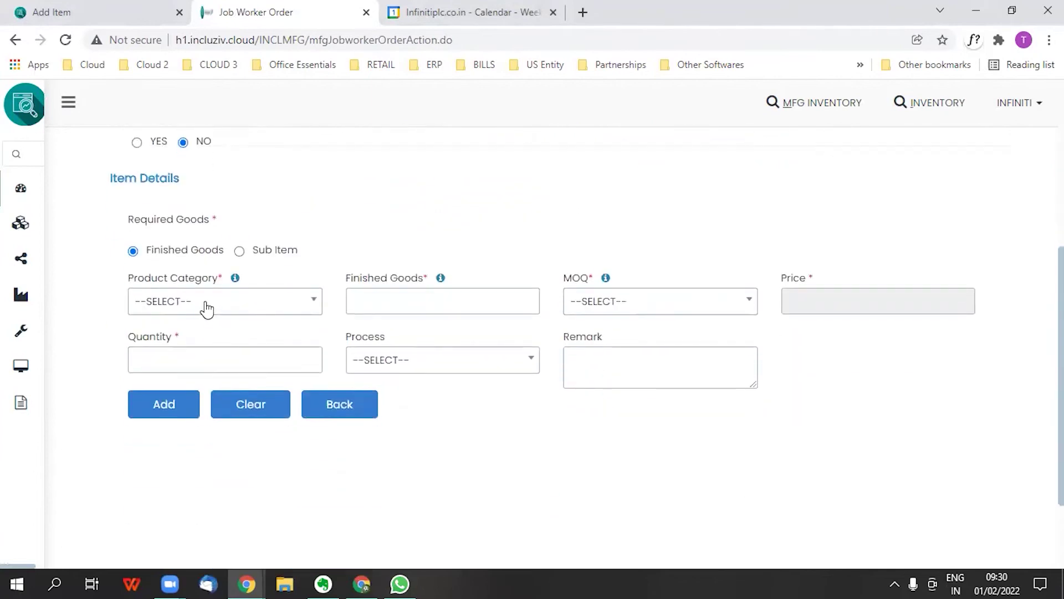
left_click(206, 308)
left_click(214, 375)
left_click(387, 300)
type("AROM")
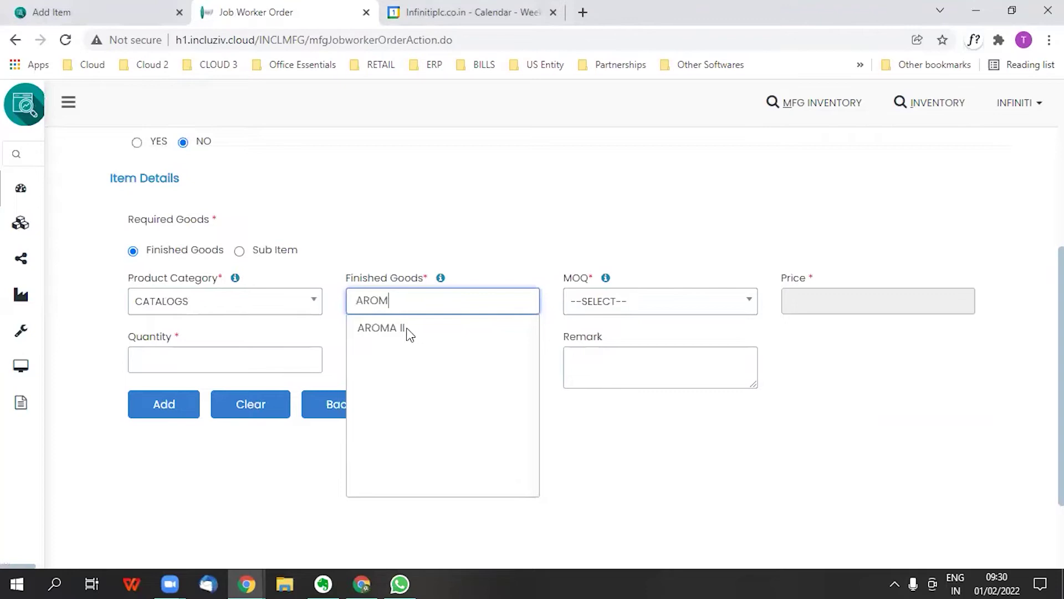
left_click(406, 331)
left_click(407, 331)
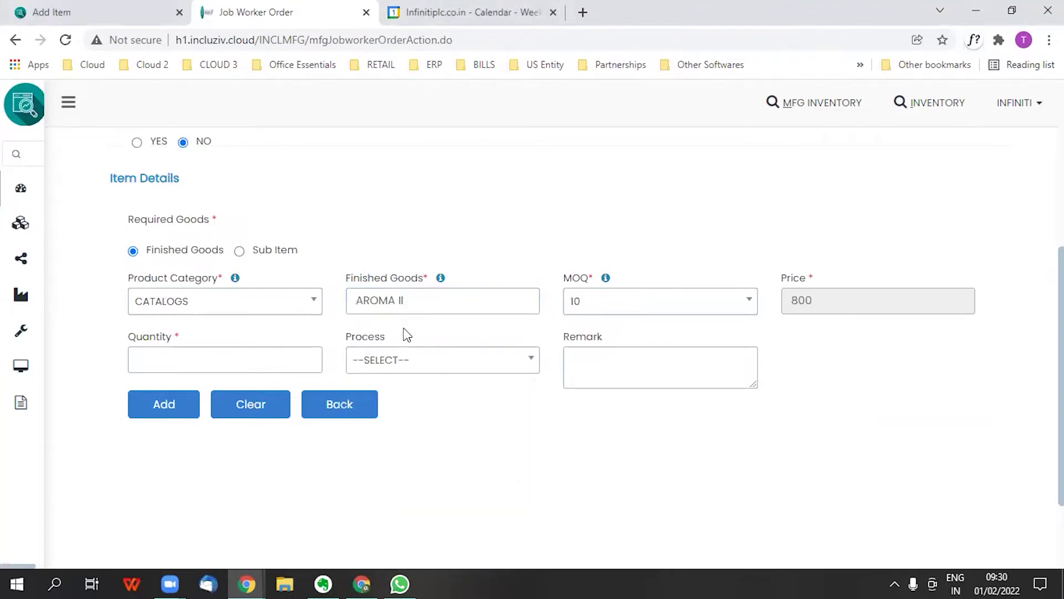
left_click(276, 357)
type("500")
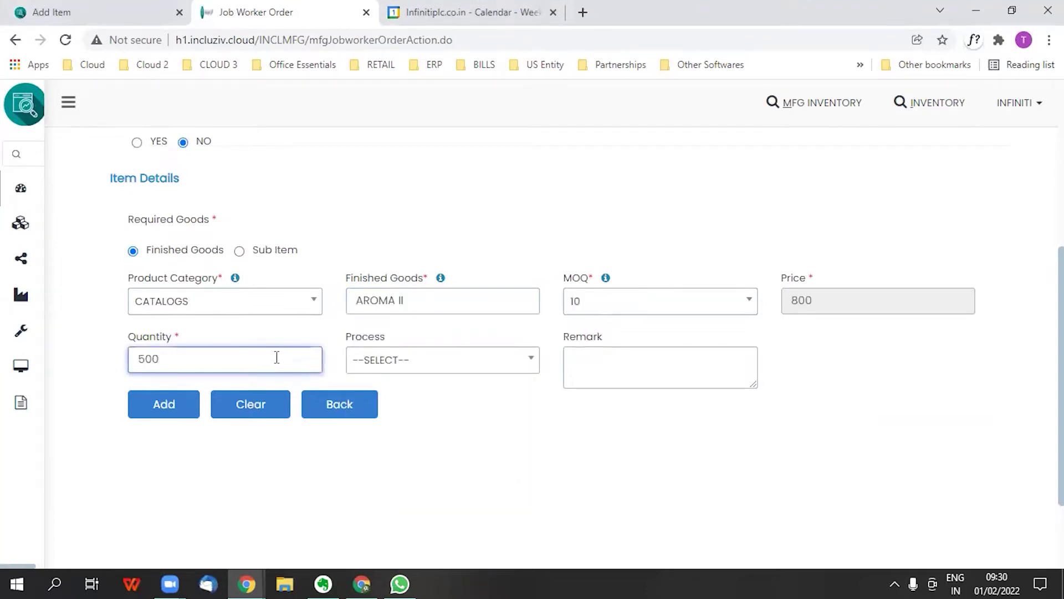
left_click(162, 413)
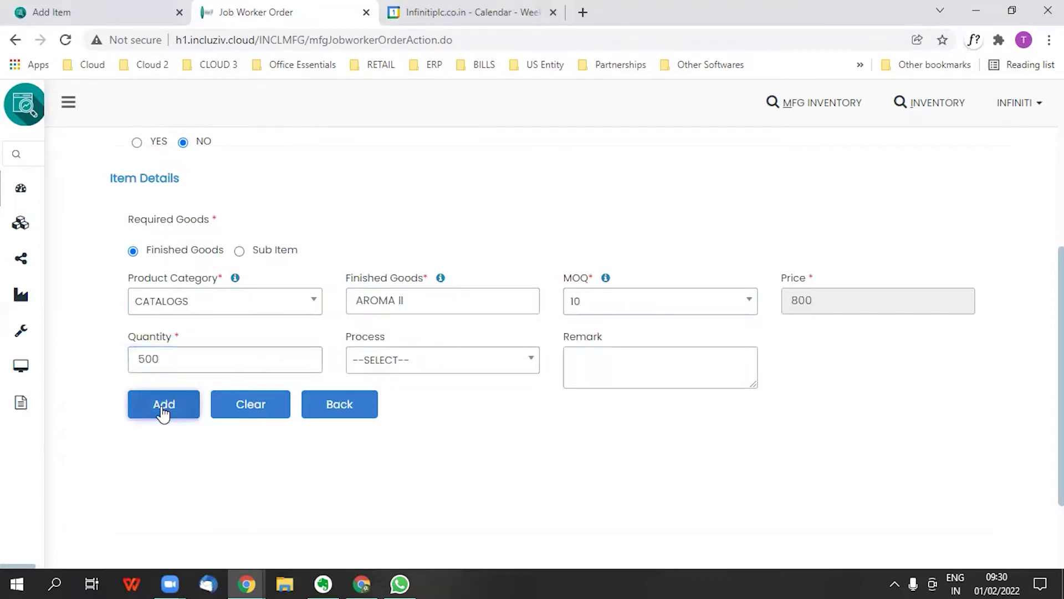
Proceed with the AROMA II order entry, then create the job worker order and confirm it
scroll(162, 413, "down", 5)
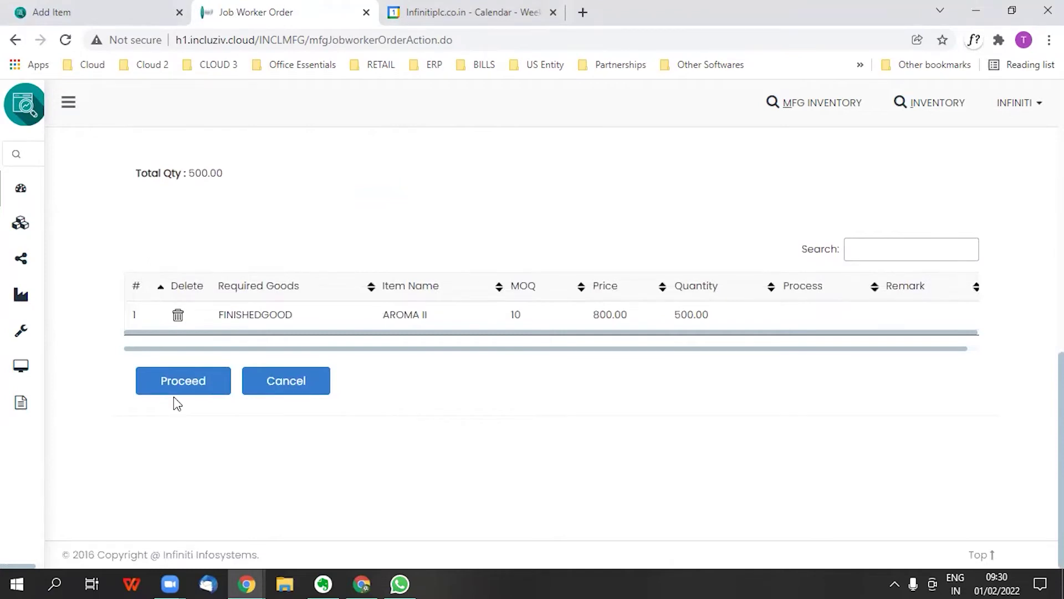
left_click(181, 382)
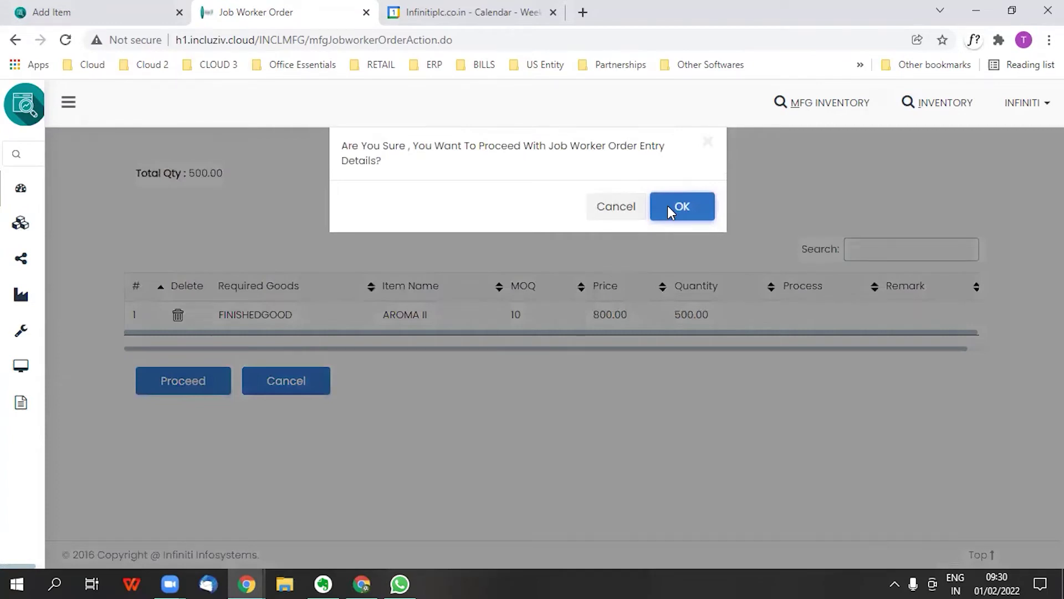
left_click(669, 208)
left_click(127, 477)
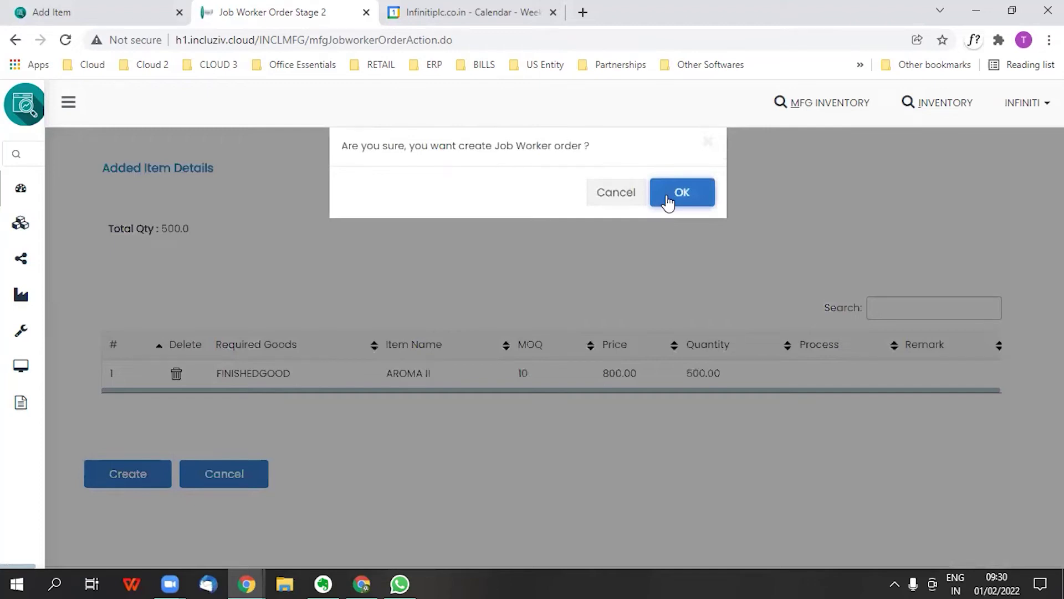
left_click(669, 203)
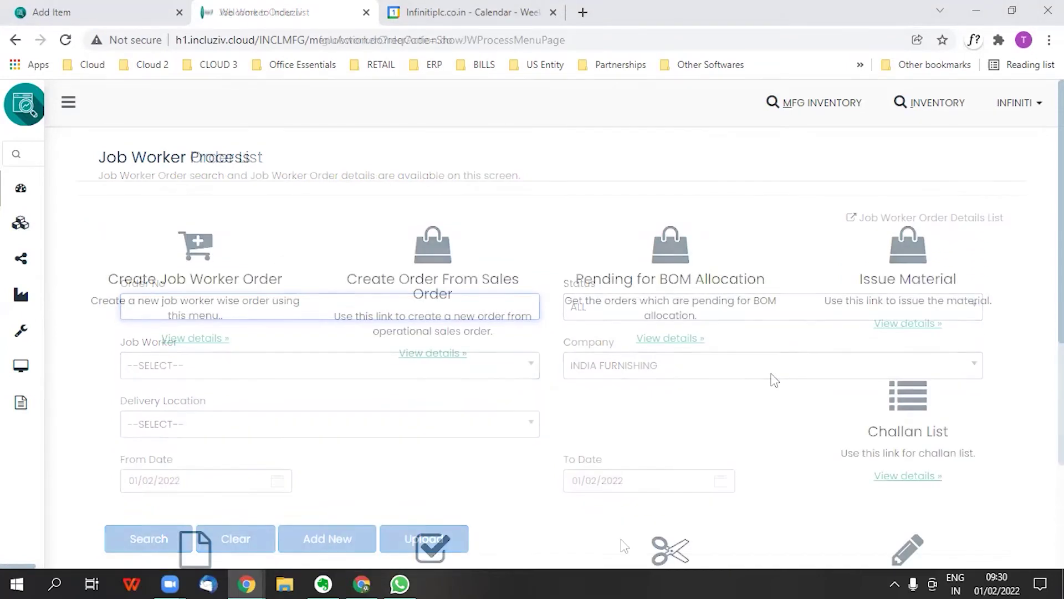
Open Issue Material for the RAMESH DYEING HOUSE order dated 01/02/2022 in the without-BOM list and close its order description
left_click(905, 327)
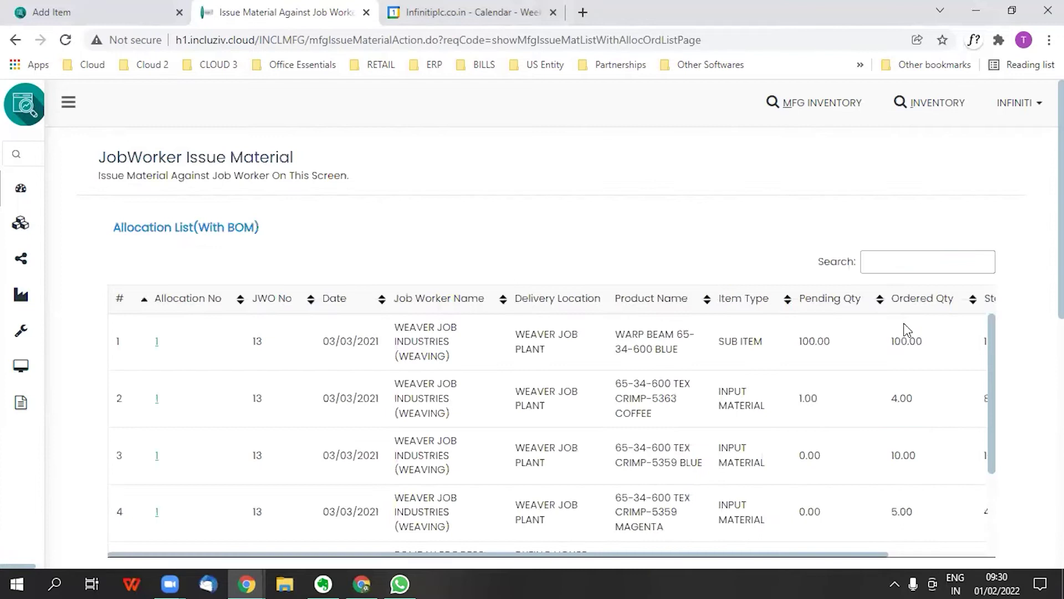
scroll(985, 348, "down", 2)
scroll(789, 351, "down", 5)
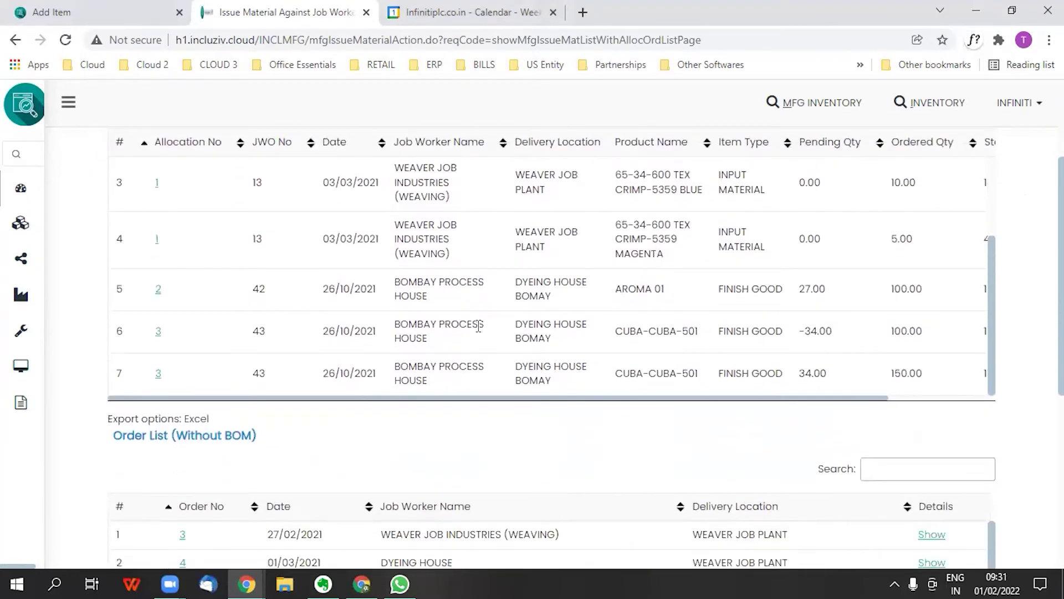
scroll(479, 326, "down", 4)
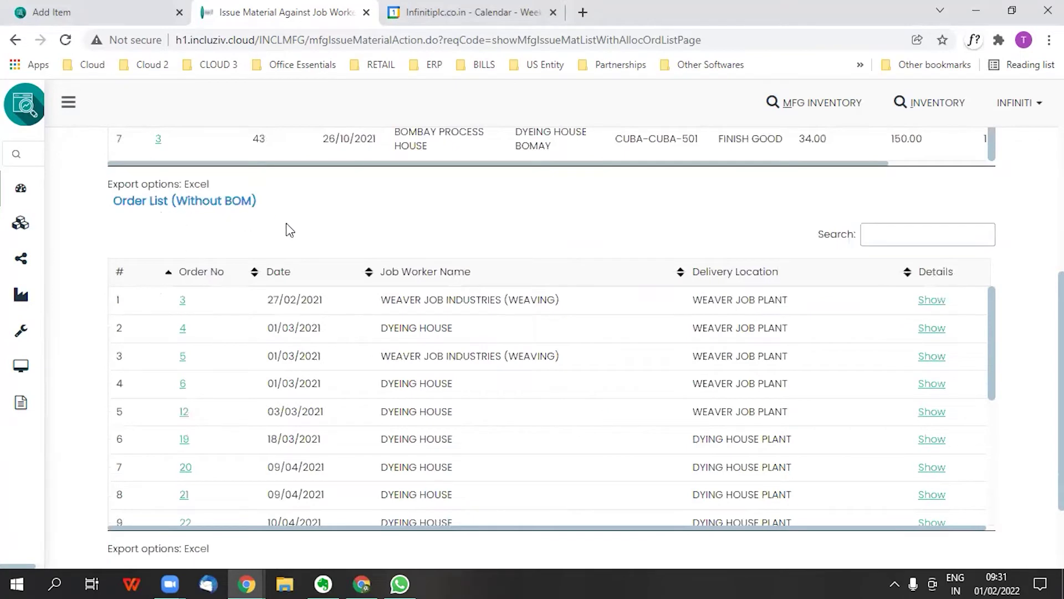
scroll(312, 310, "down", 6)
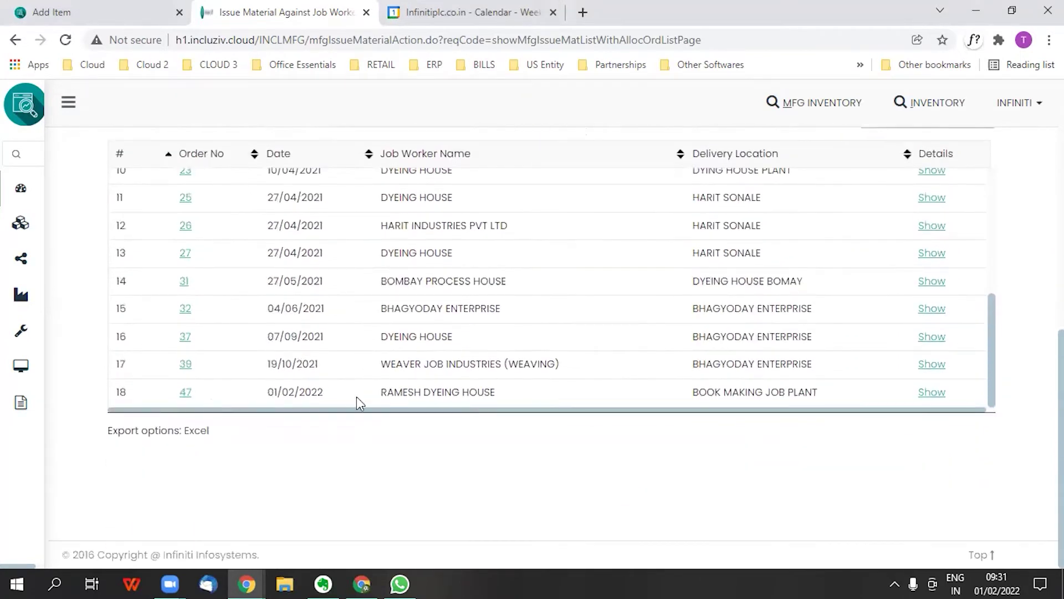
left_click(185, 397)
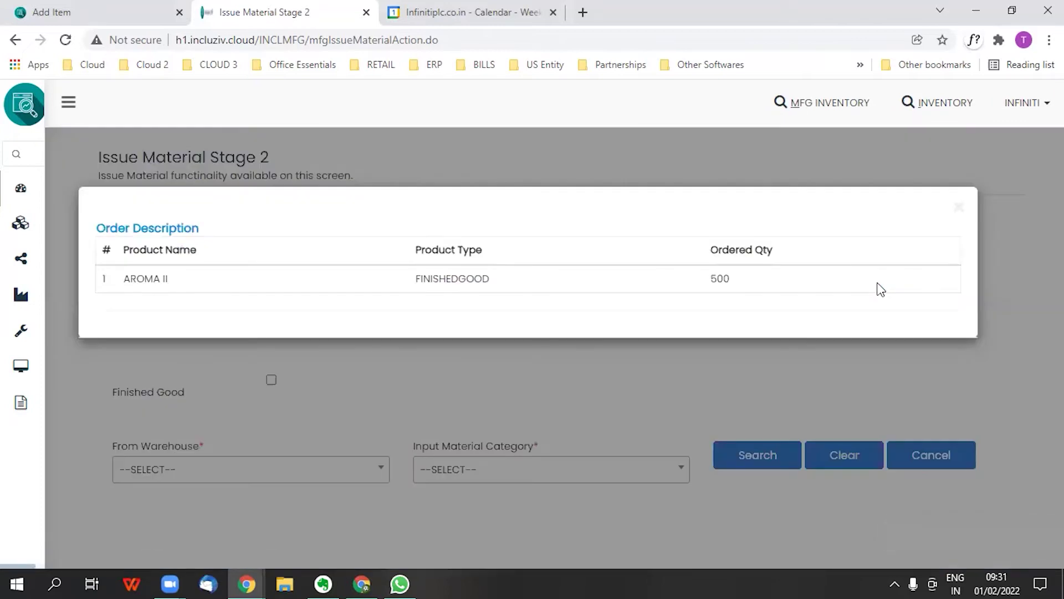
left_click(959, 208)
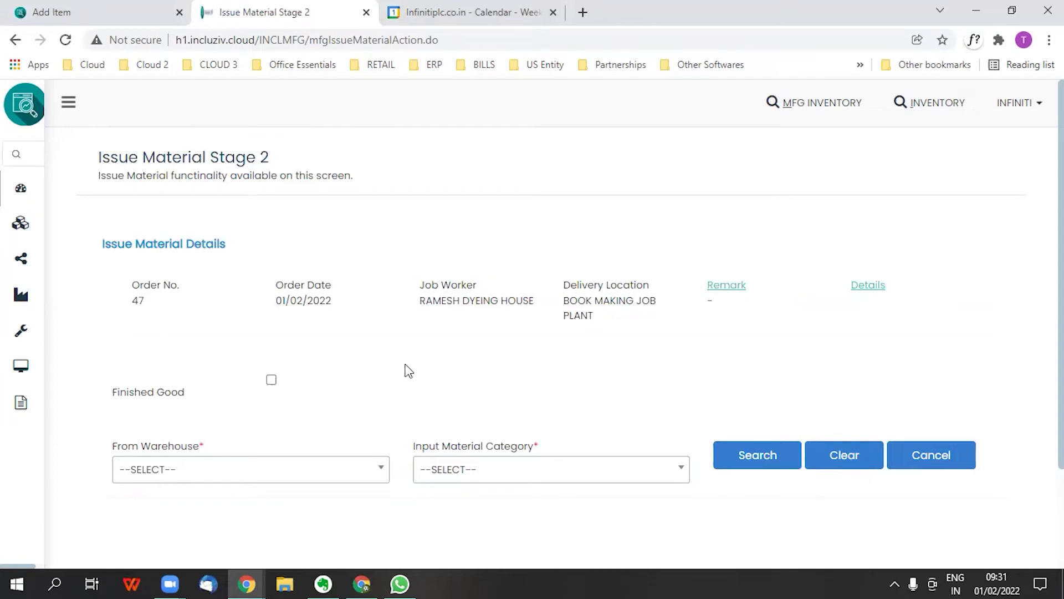
Set the issue to Finished Good from DEFAULT WAREHOUSE, with Assign Complete Piece turned off
left_click(271, 381)
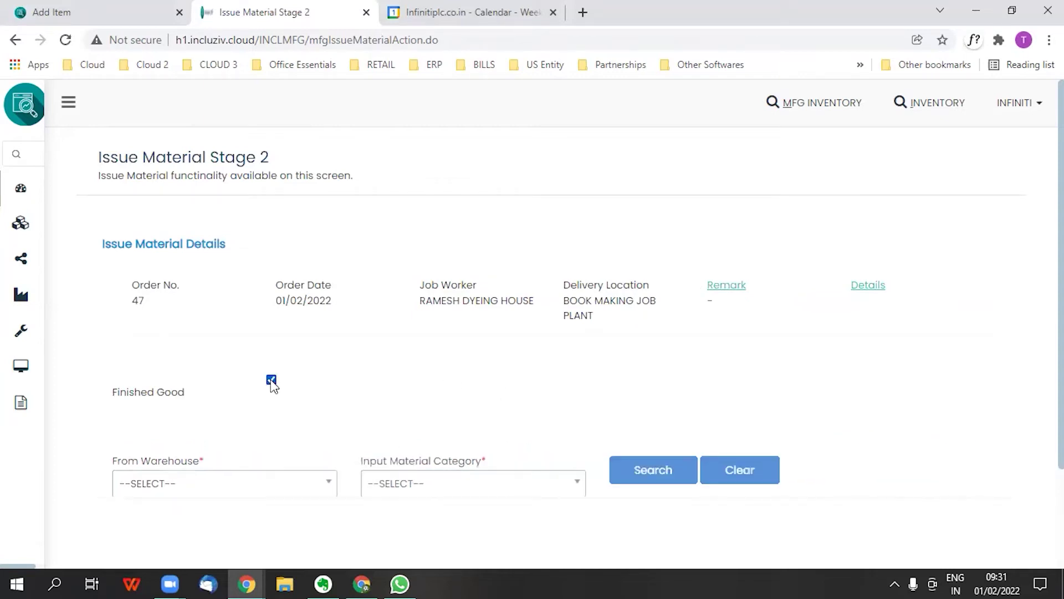
left_click(224, 482)
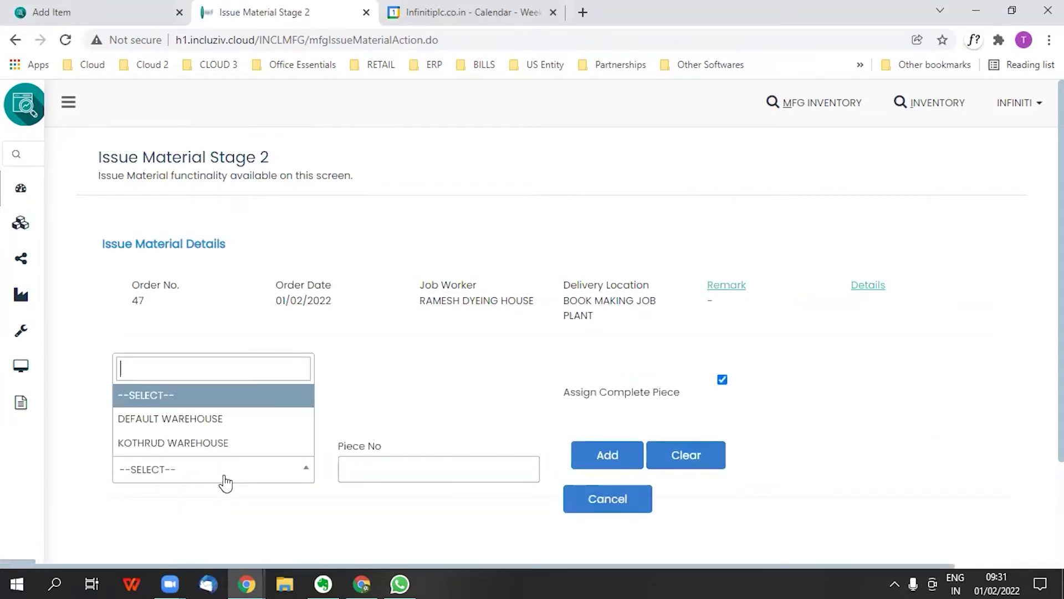
left_click(230, 427)
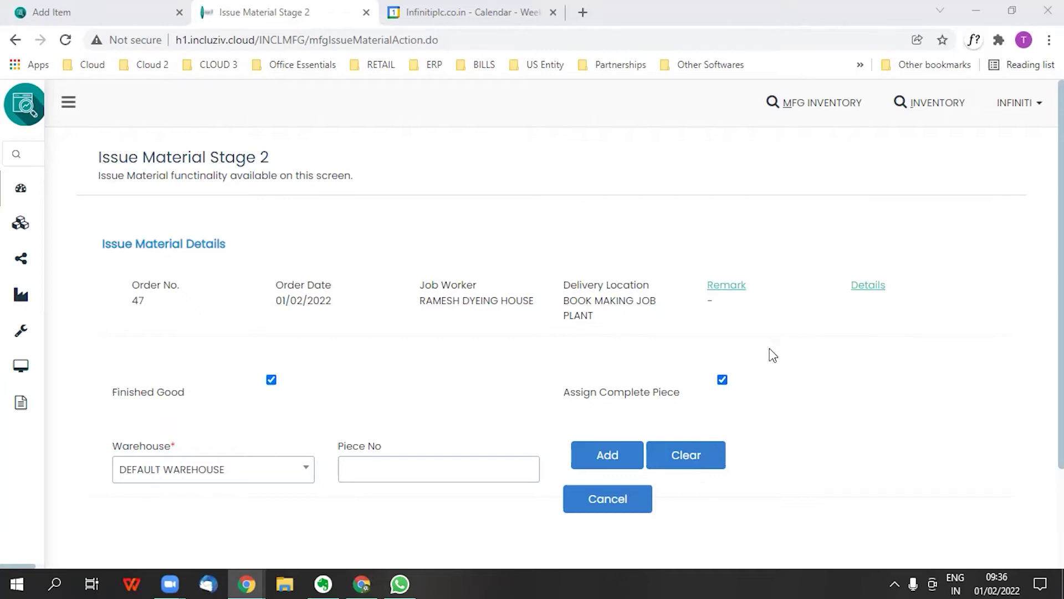
left_click(722, 380)
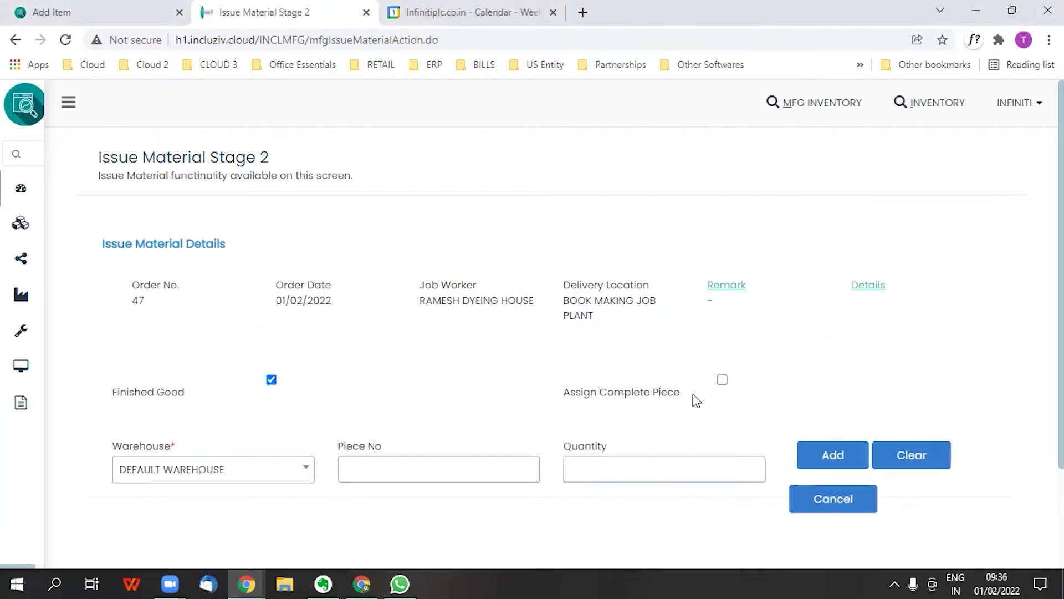
Add piece number 26 to the material issue with a quantity of 5
left_click(446, 472)
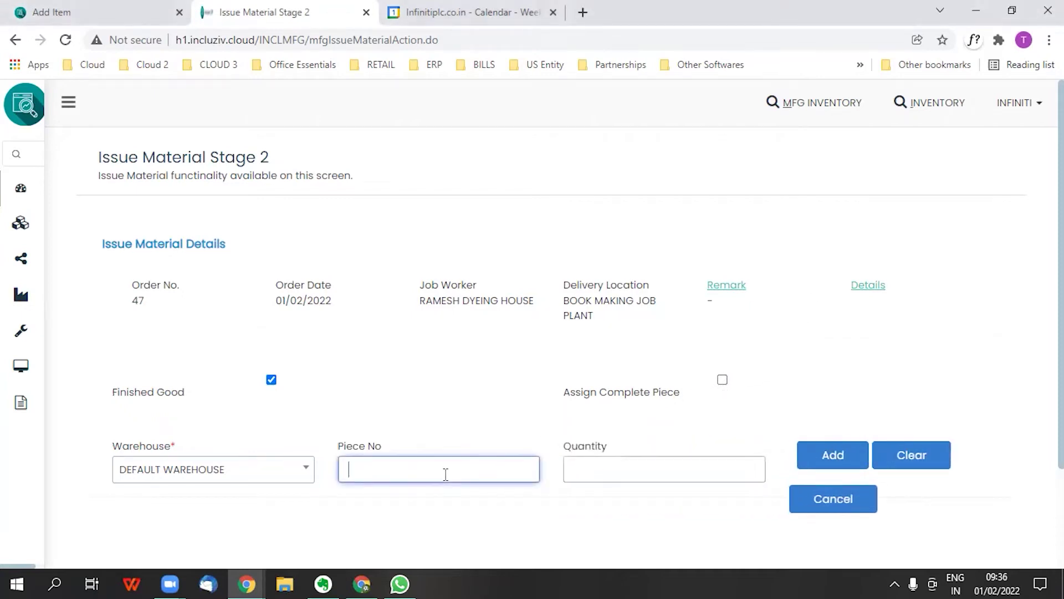
type("26")
key("Tab")
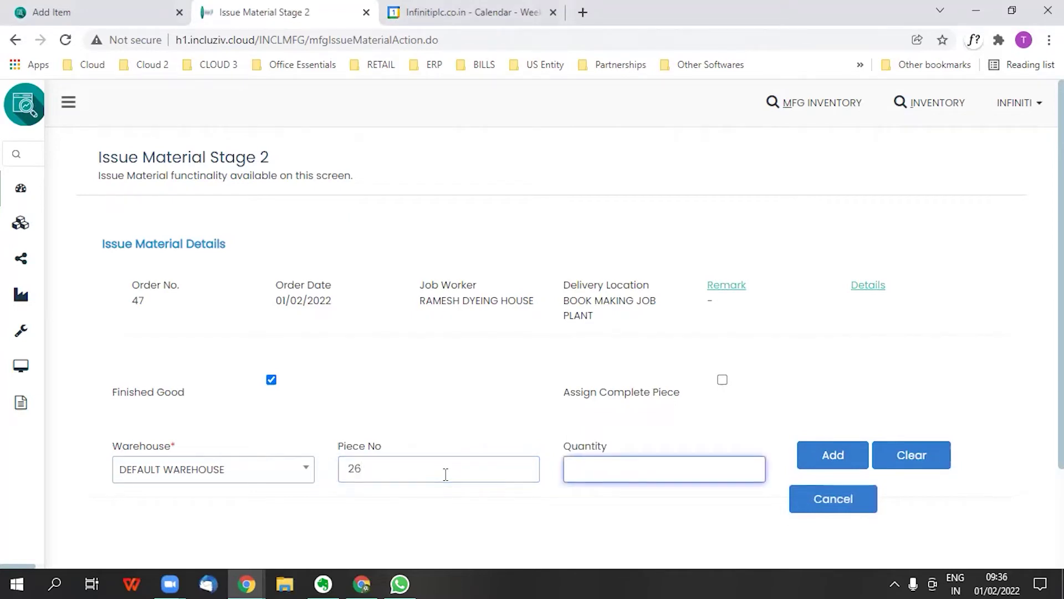
type("5")
left_click(831, 456)
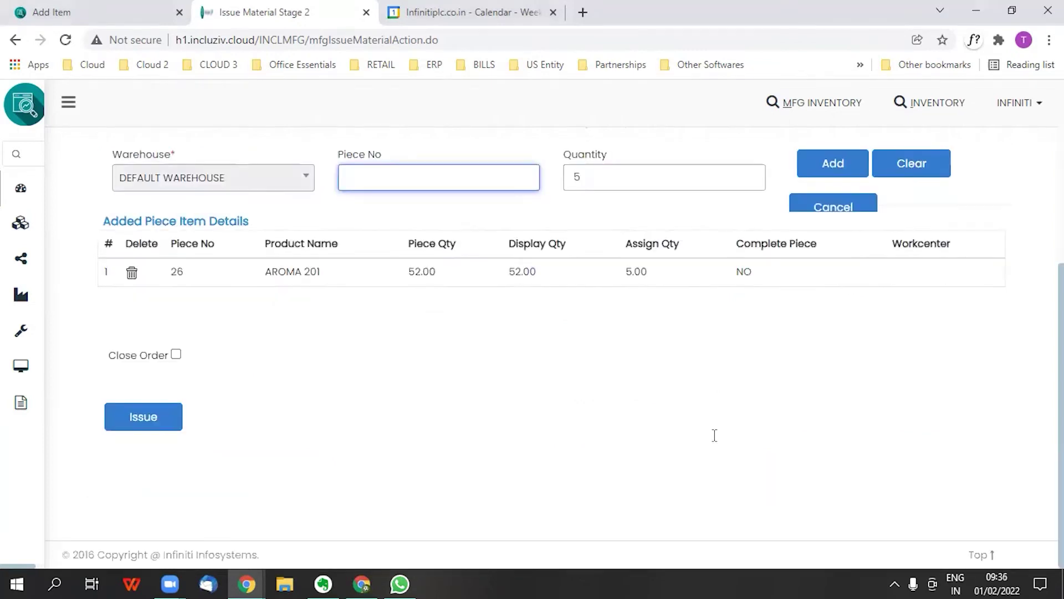
Add piece numbers 25 and 107 to the material issue, each with quantity 5
scroll(644, 448, "up", 3)
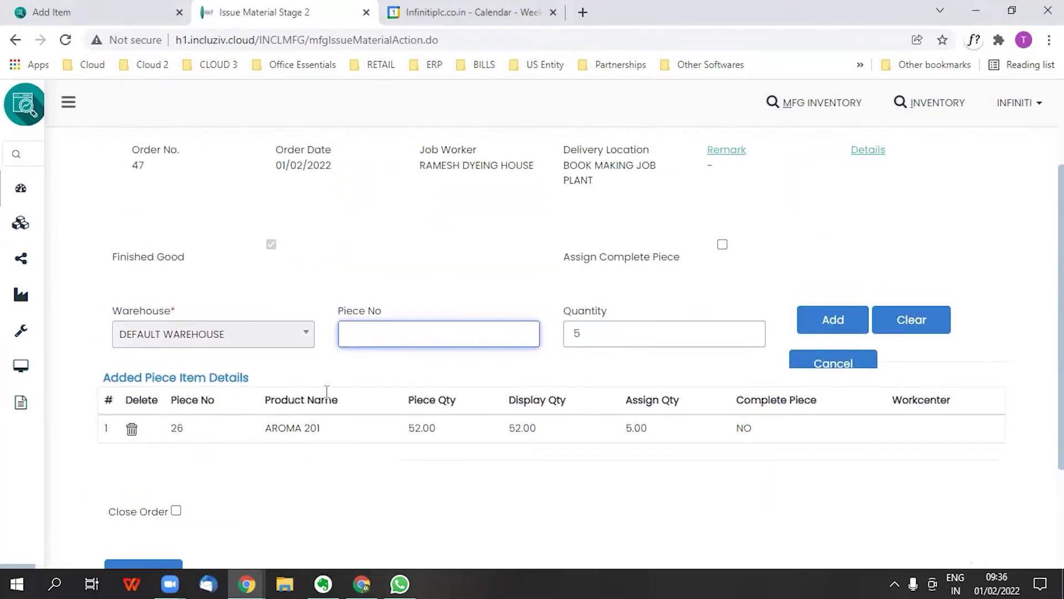
type("25")
left_click(815, 327)
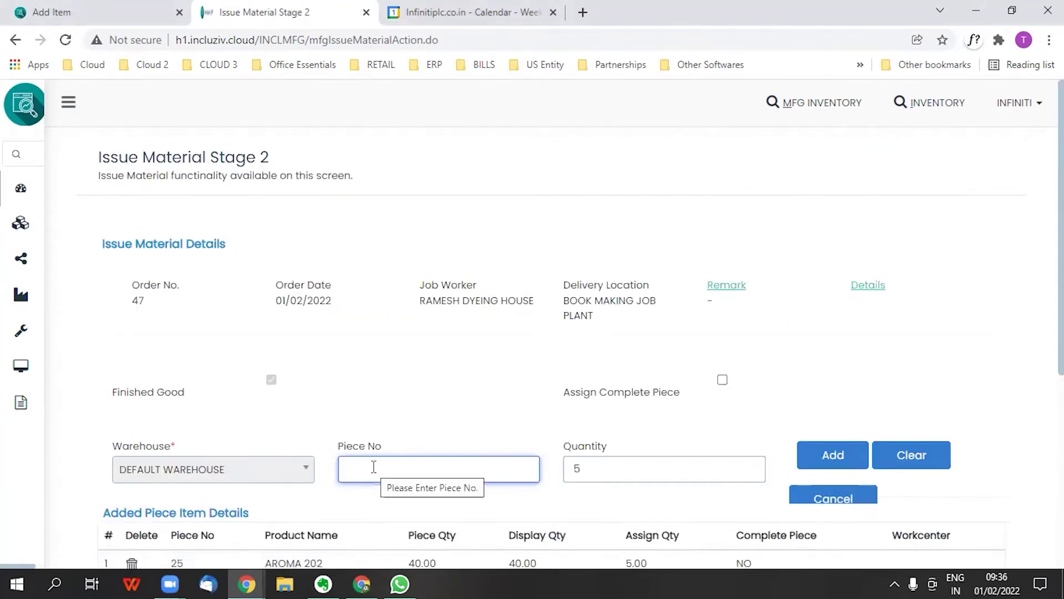
type("107")
left_click(829, 452)
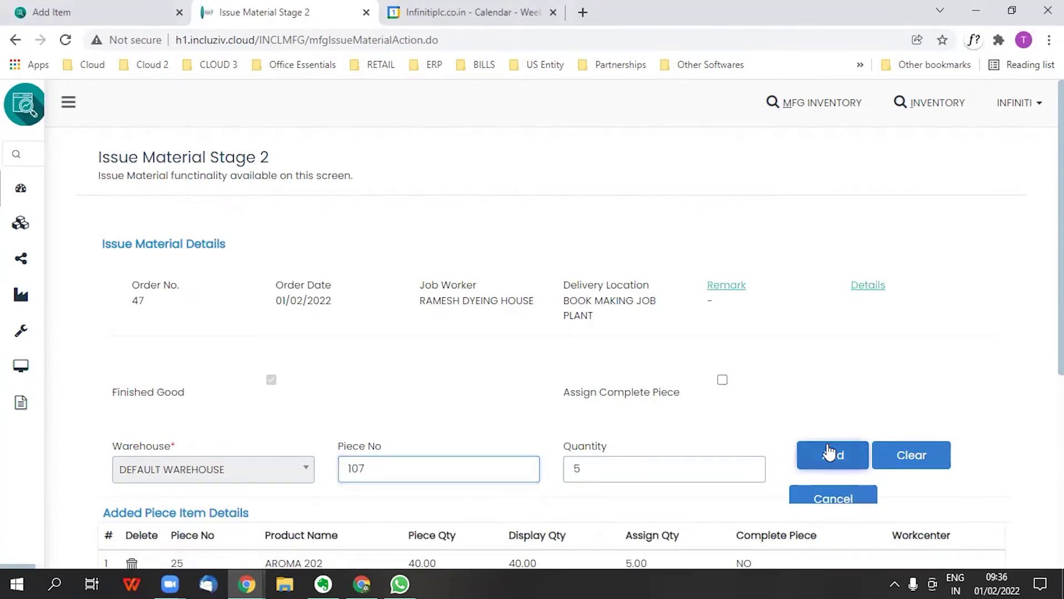
Add piece numbers 10024 and 10025 to the material issue, each with quantity 5
scroll(442, 328, "down", 3)
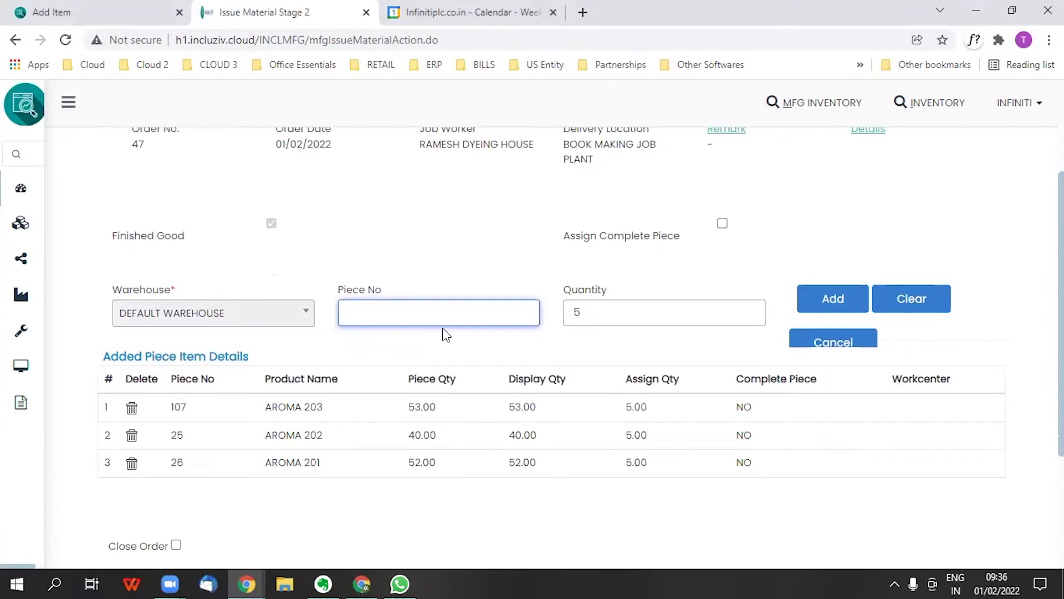
type("10024")
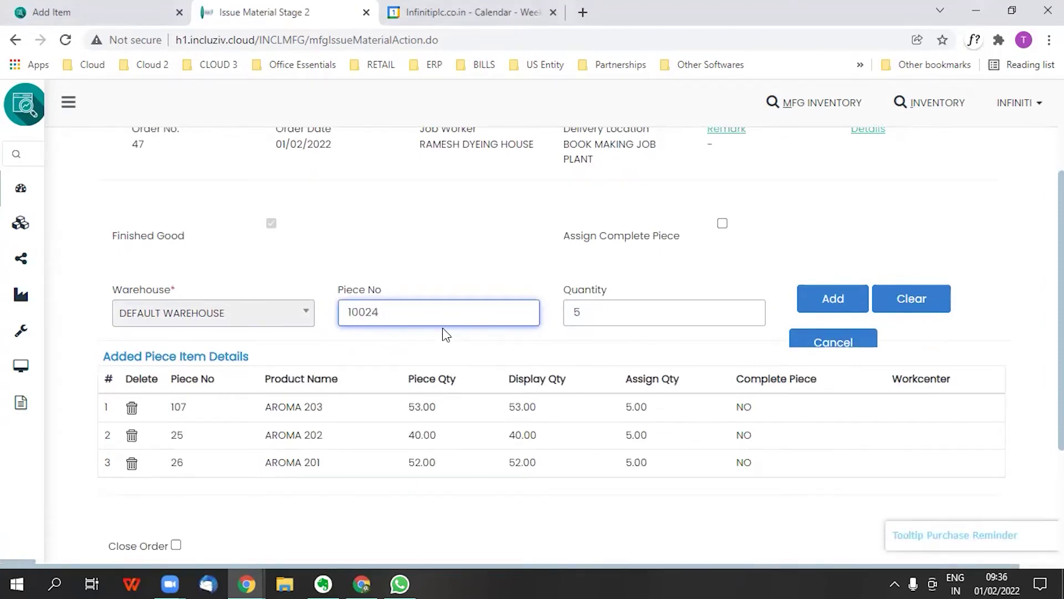
left_click(809, 306)
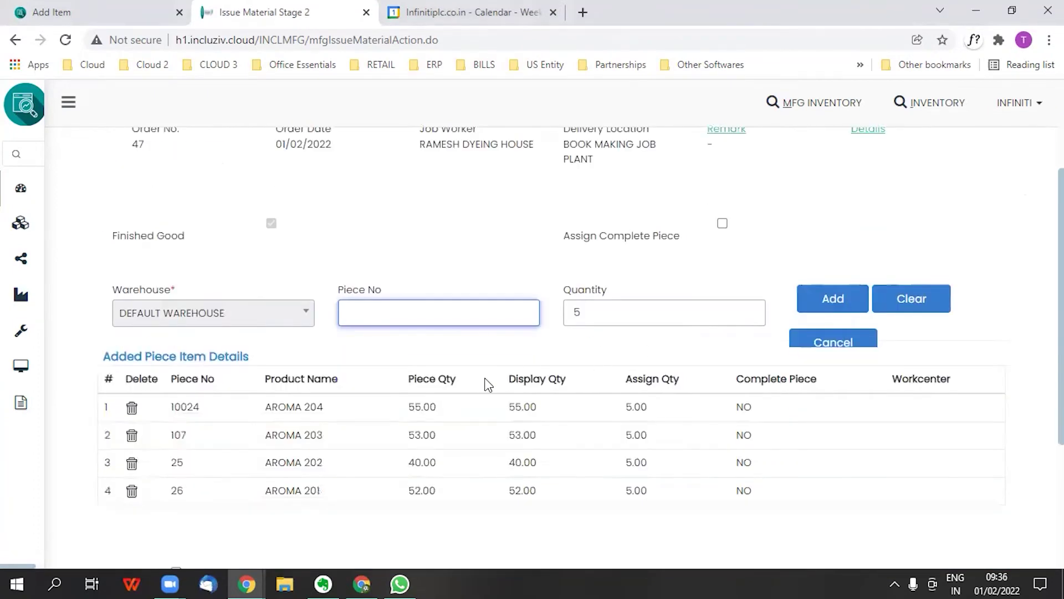
type("10025")
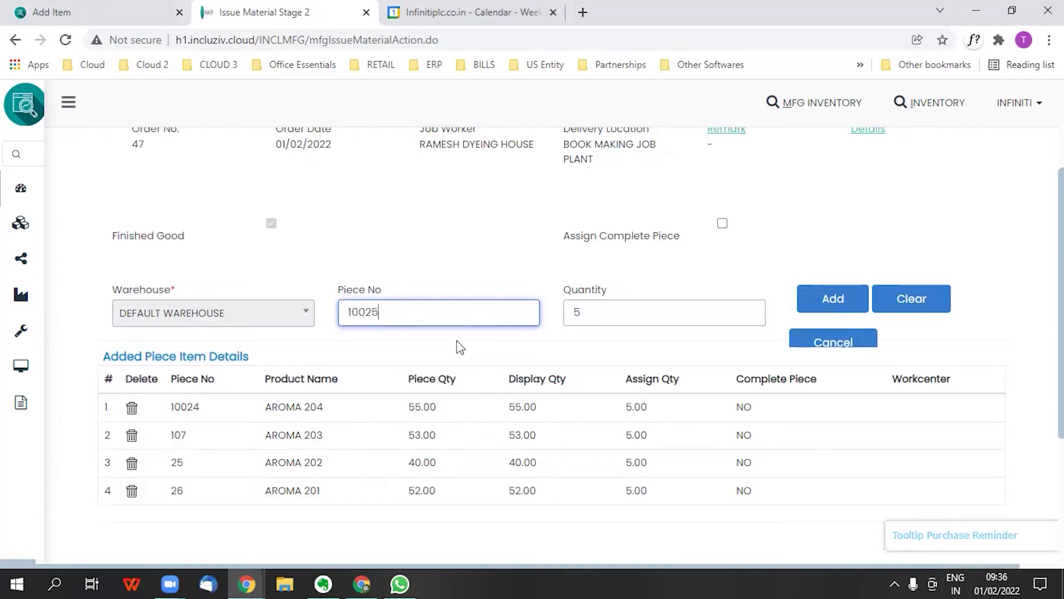
left_click(818, 303)
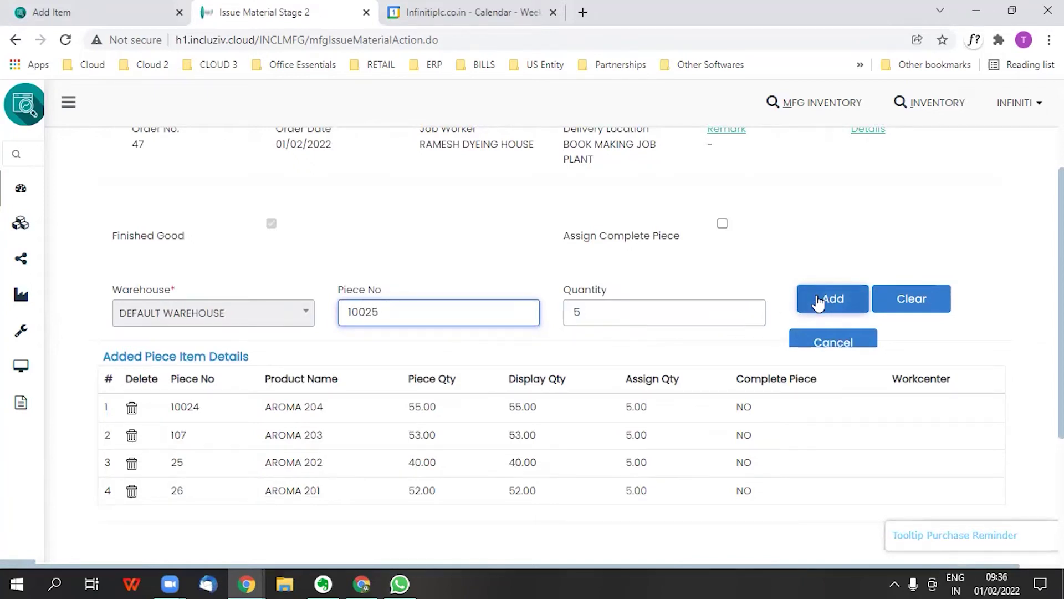
Add piece numbers 10026 and 10027 with quantity 5 each and review the added piece list
type("100")
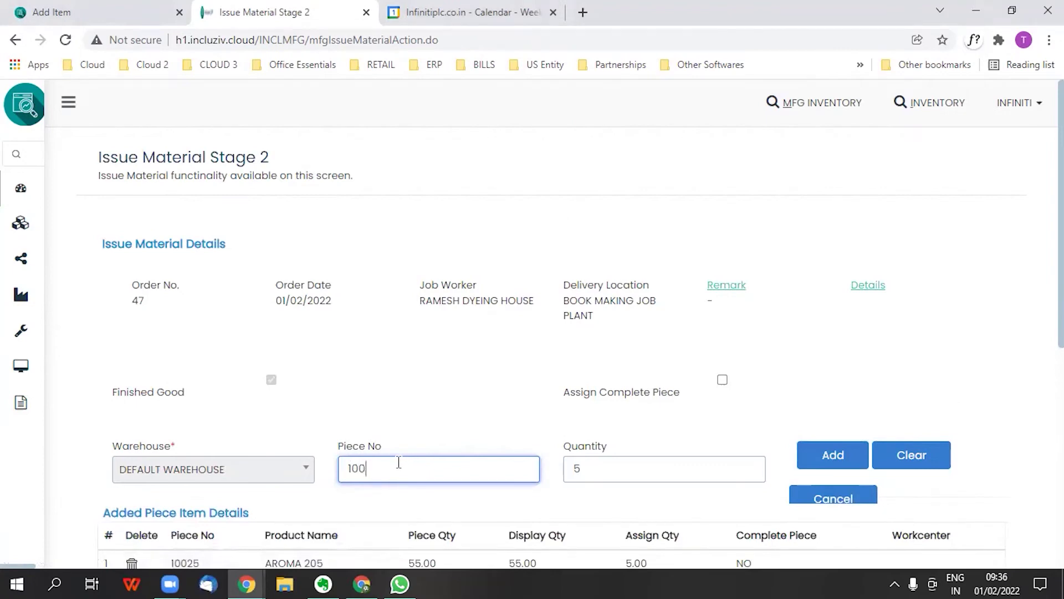
type("26")
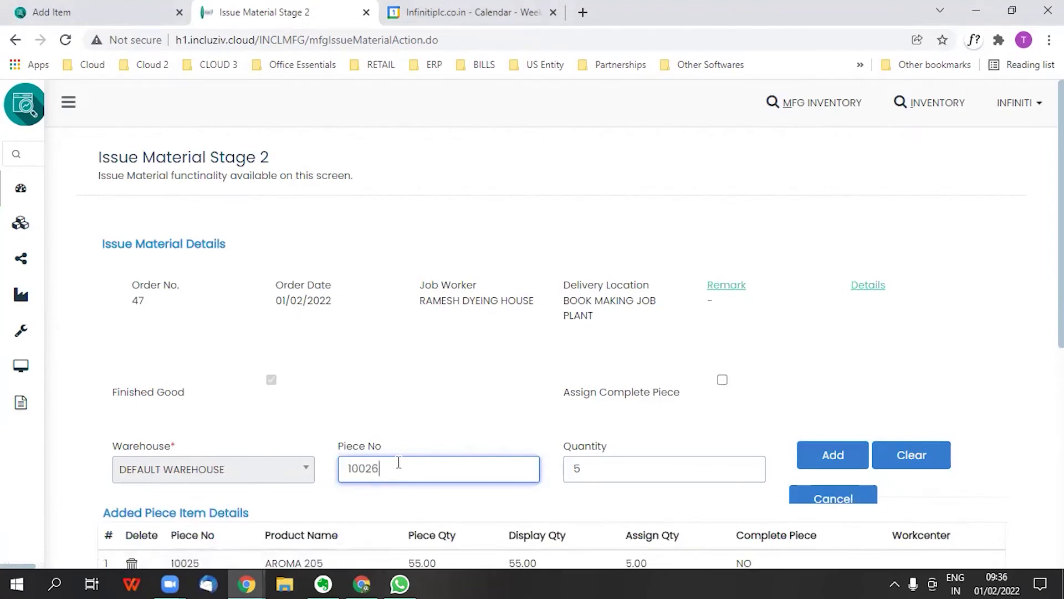
left_click(833, 455)
scroll(838, 460, "down", 3)
type("10027")
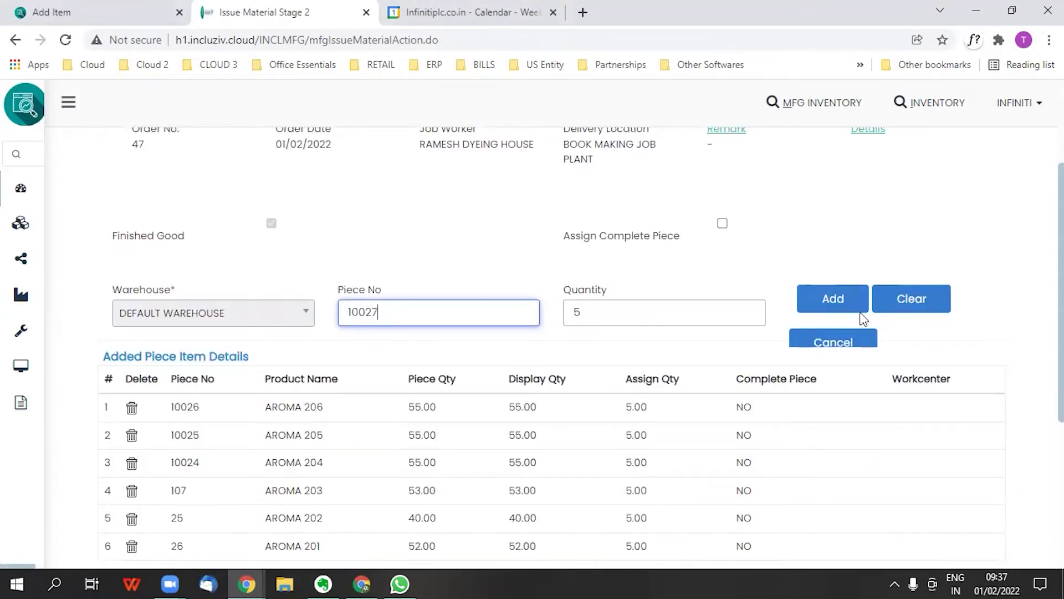
left_click(833, 299)
scroll(580, 268, "down", 4)
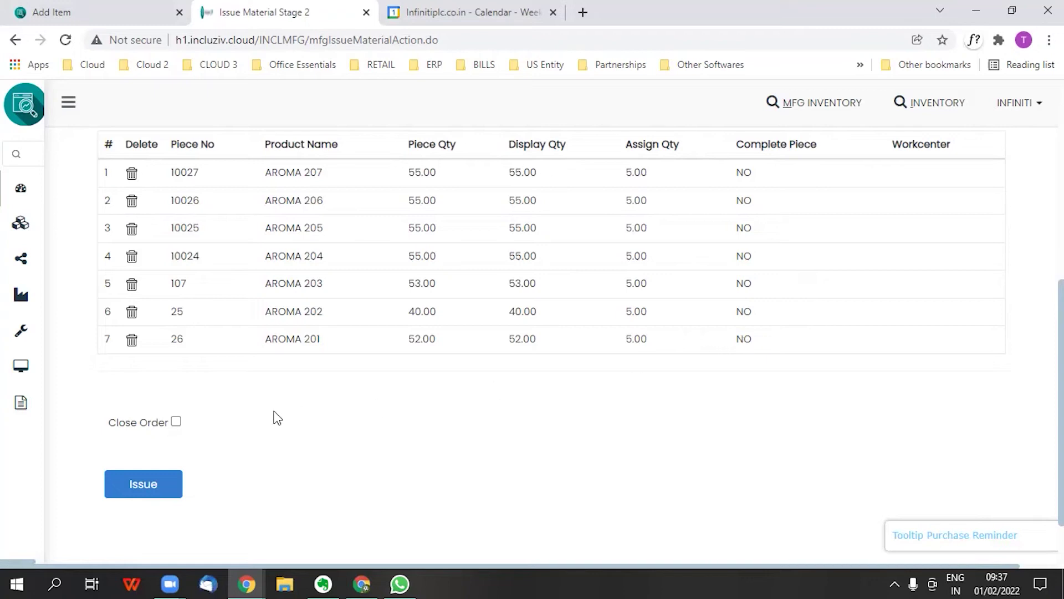
scroll(312, 425, "up", 1)
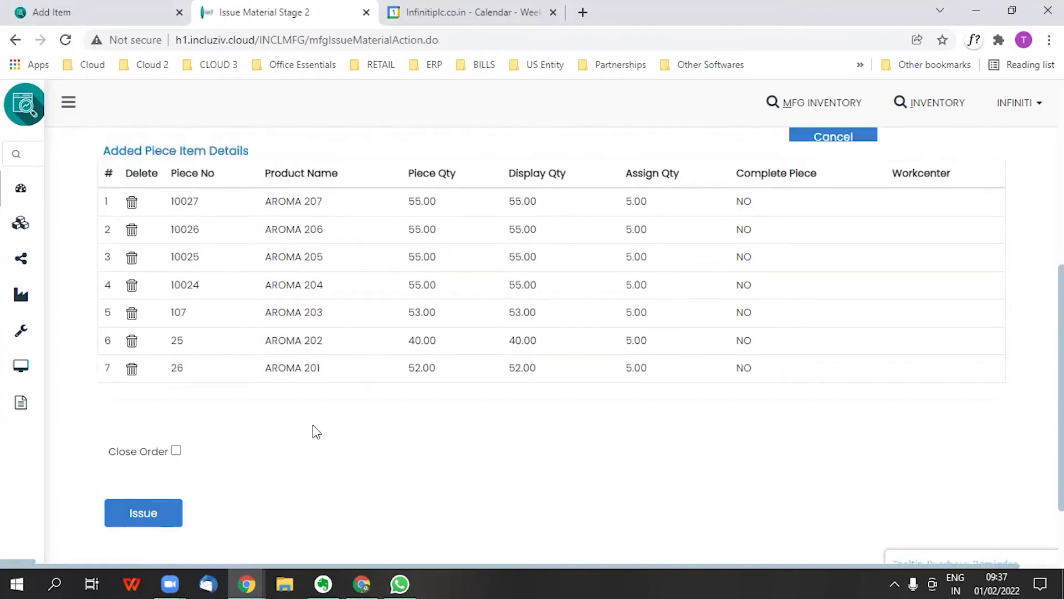
Issue the seven added AROMA pieces to the job worker, leaving the order open, and confirm the material issue
scroll(313, 425, "up", 1)
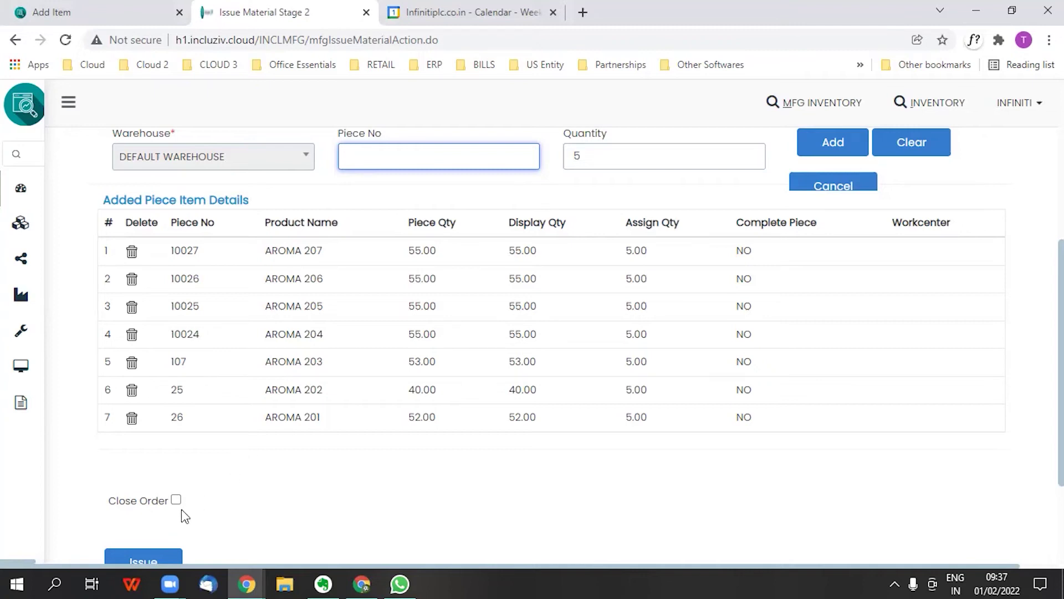
scroll(183, 509, "down", 2)
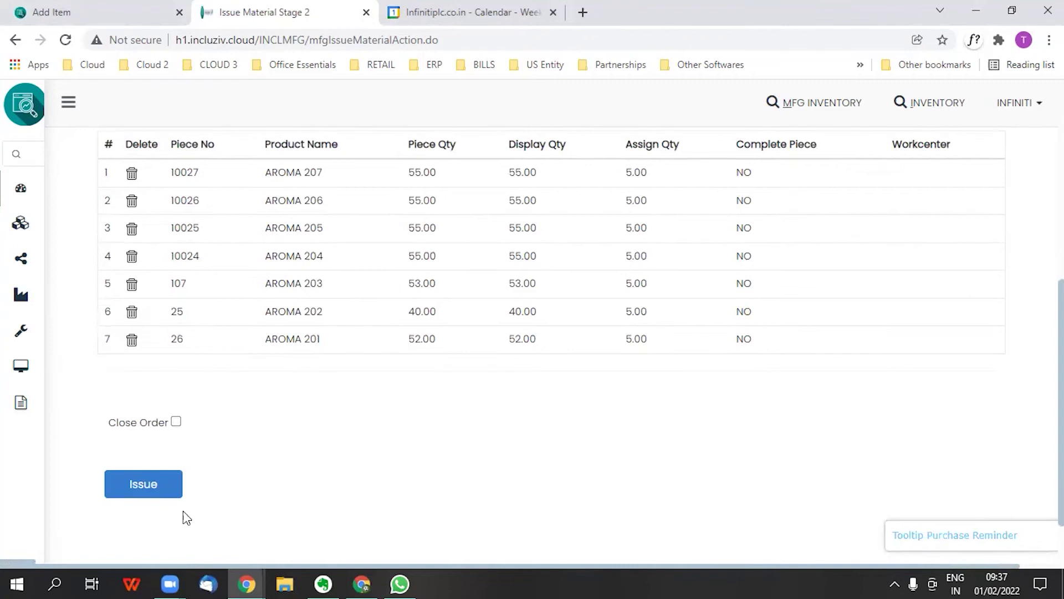
left_click(144, 490)
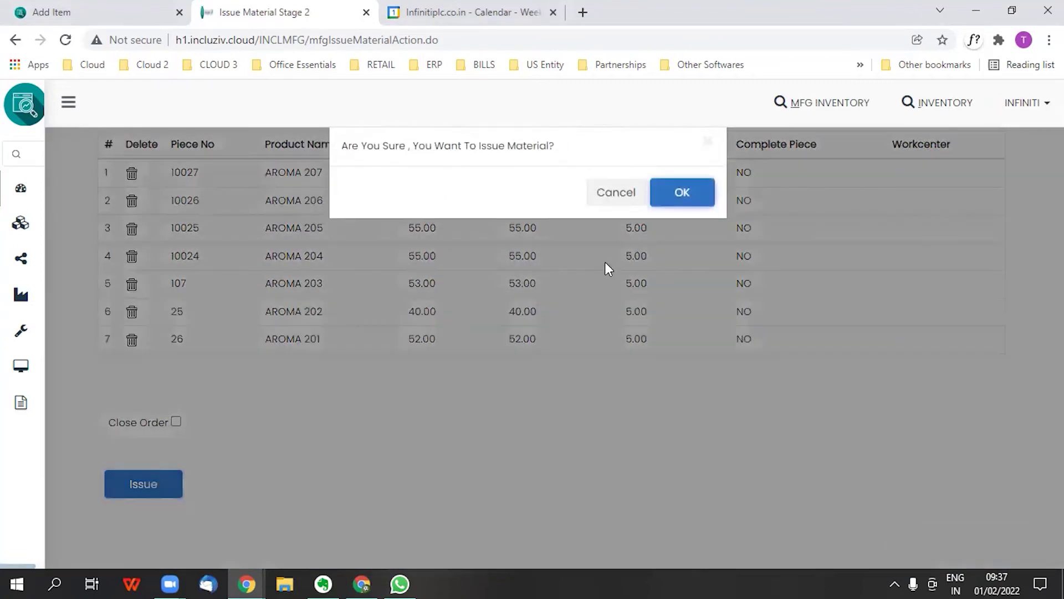
left_click(674, 197)
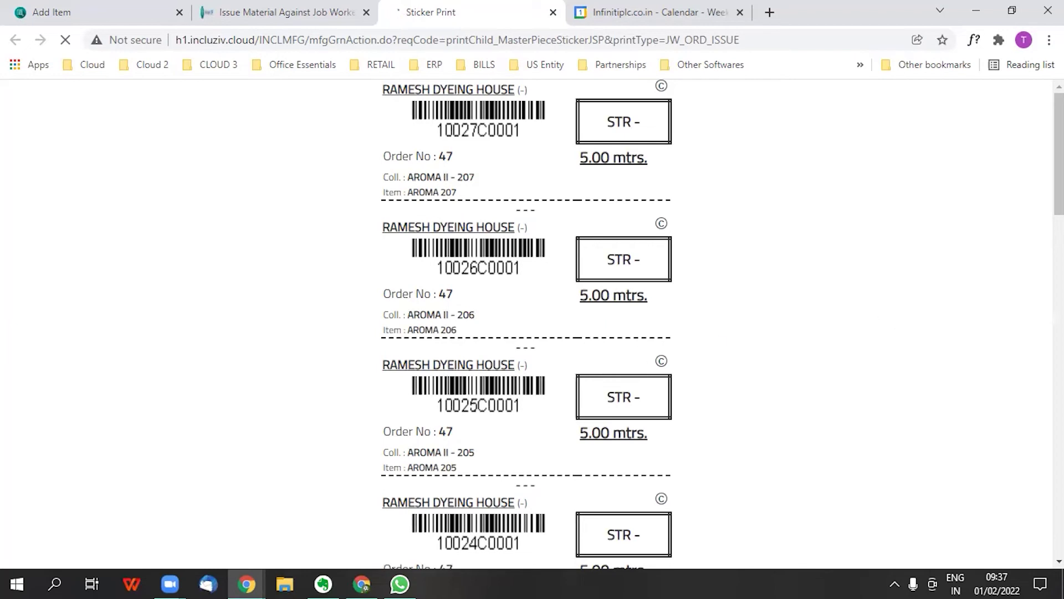
View the Bill of Supply for the issued material at full size, then dismiss its print and close it
left_click(248, 582)
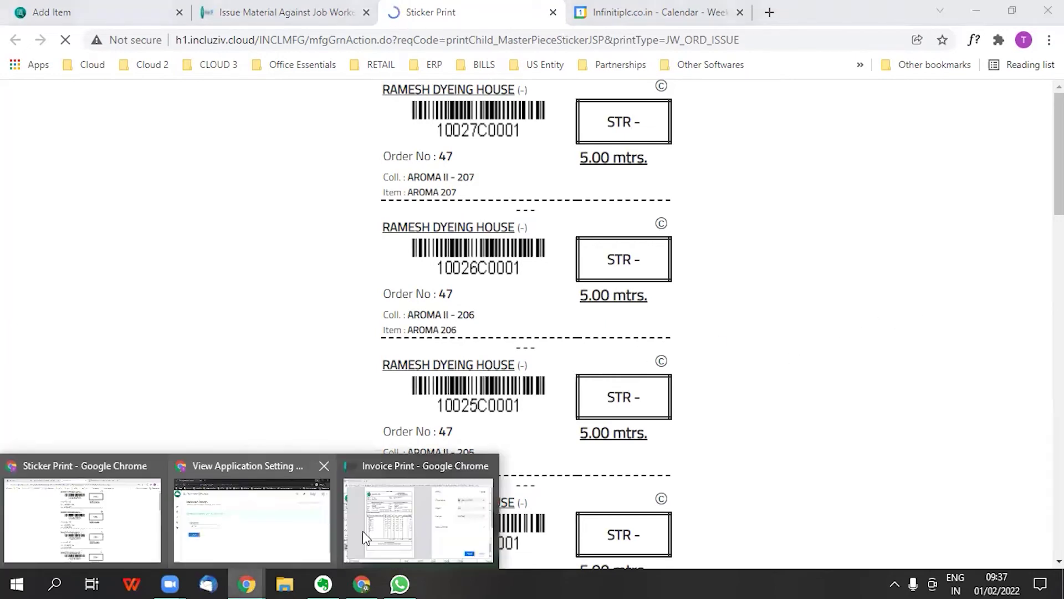
left_click(434, 510)
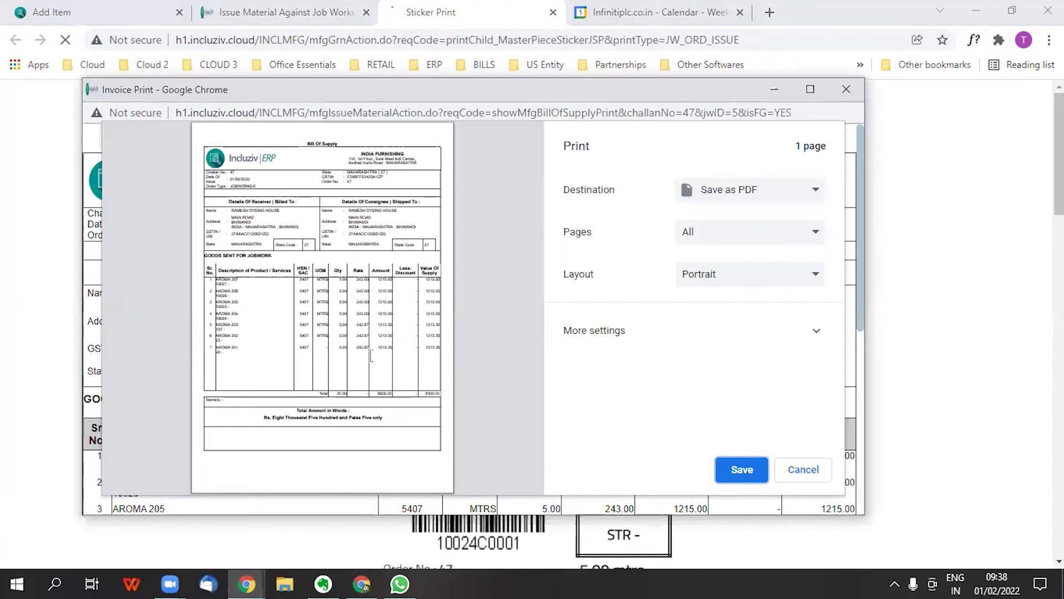
left_click(811, 89)
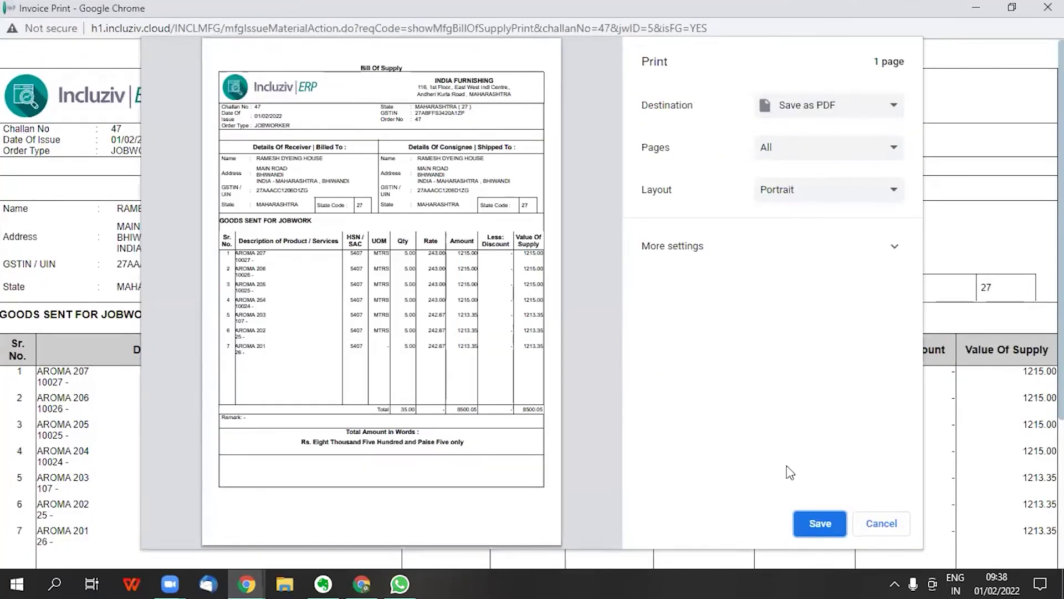
left_click(881, 523)
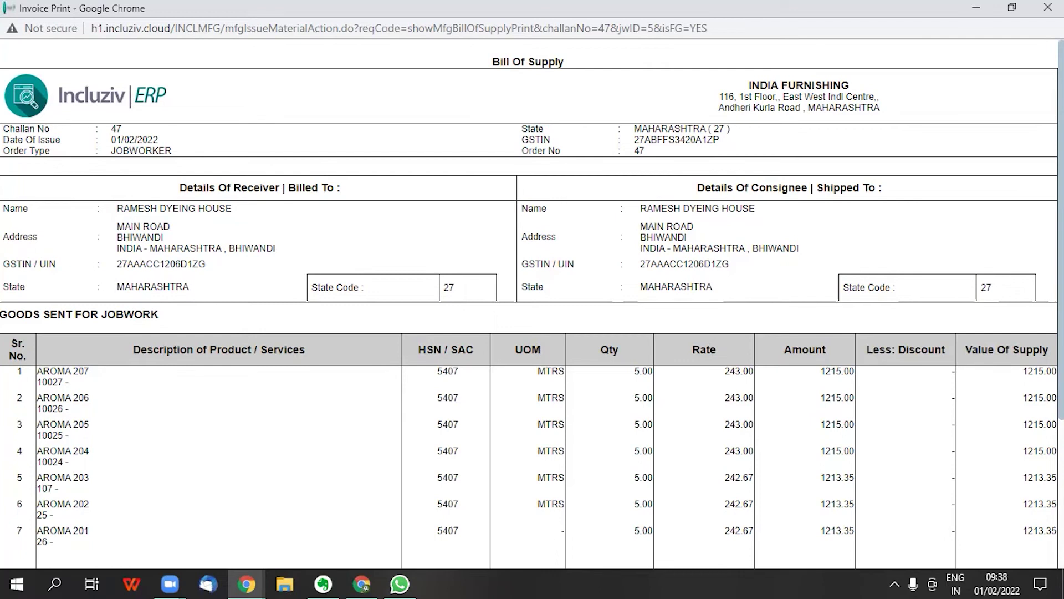
left_click(1048, 7)
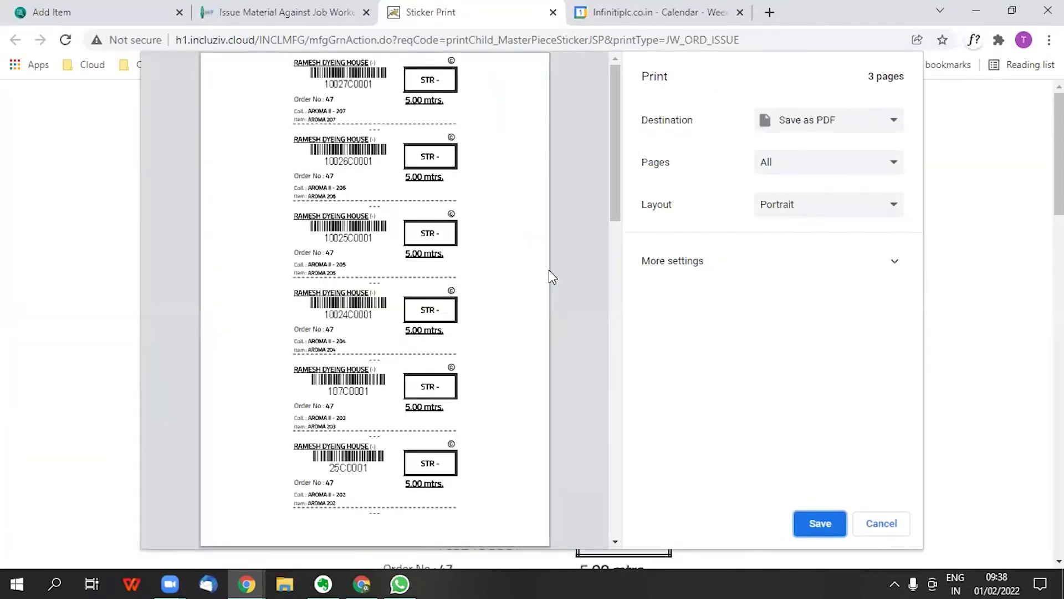
Examine the barcode stickers for the issued cuttings and remaining master pieces without printing them, and close the sticker page
scroll(548, 269, "down", 8)
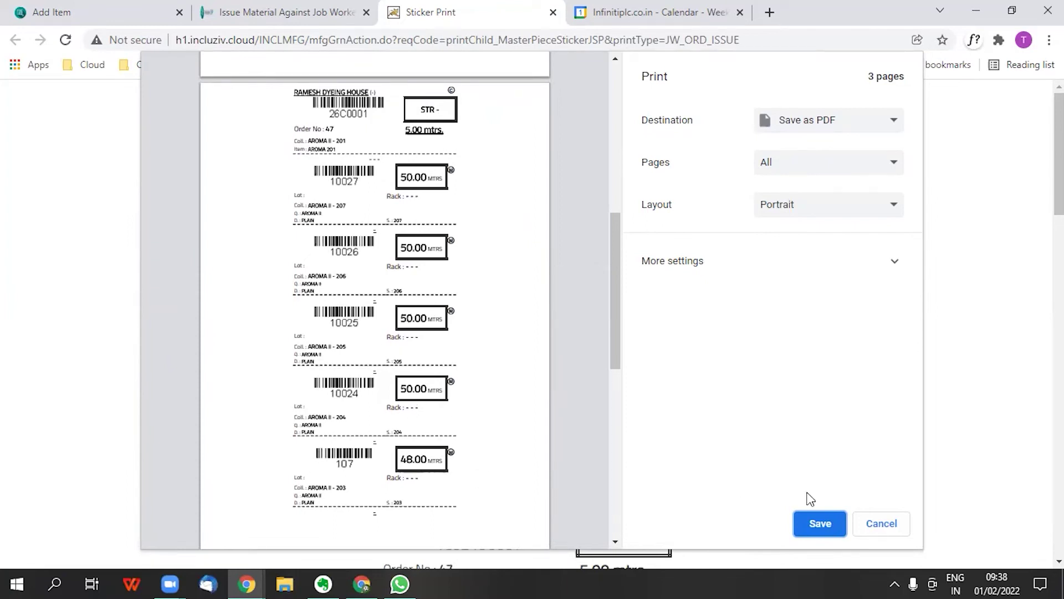
left_click(880, 525)
scroll(635, 417, "down", 10)
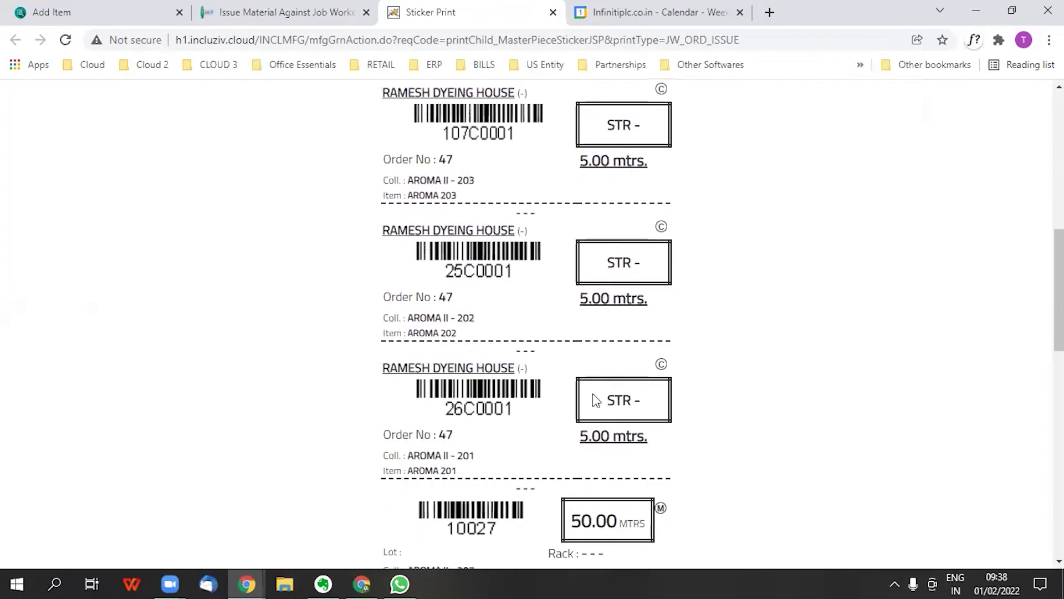
scroll(435, 424, "down", 3)
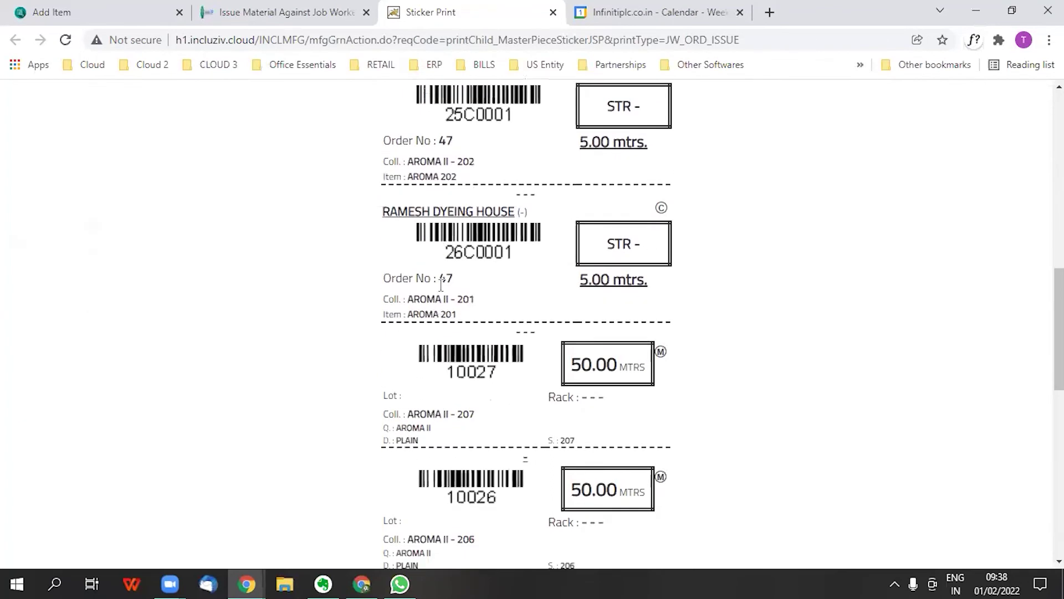
scroll(520, 411, "down", 3)
scroll(592, 410, "down", 9)
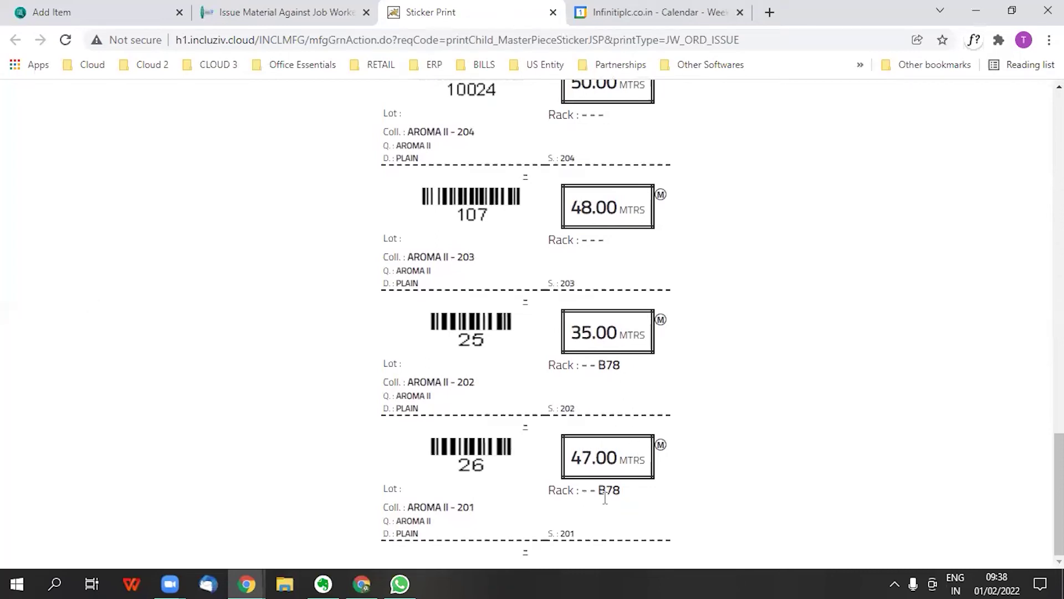
left_click(552, 13)
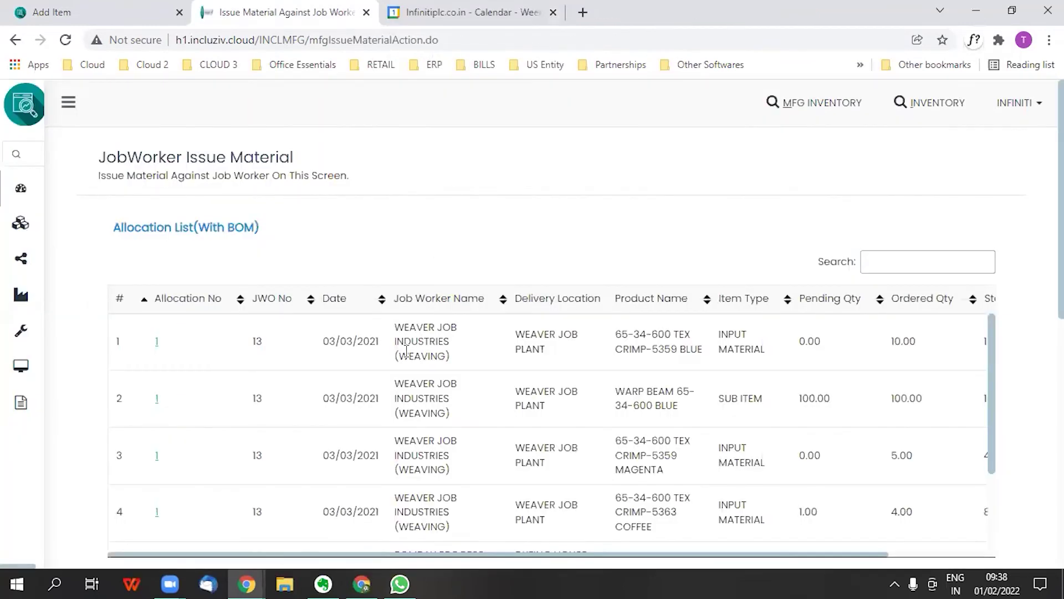
Open the Ramesh Dyeing House order from the list without BOM and check its ordered product details
scroll(383, 232, "down", 5)
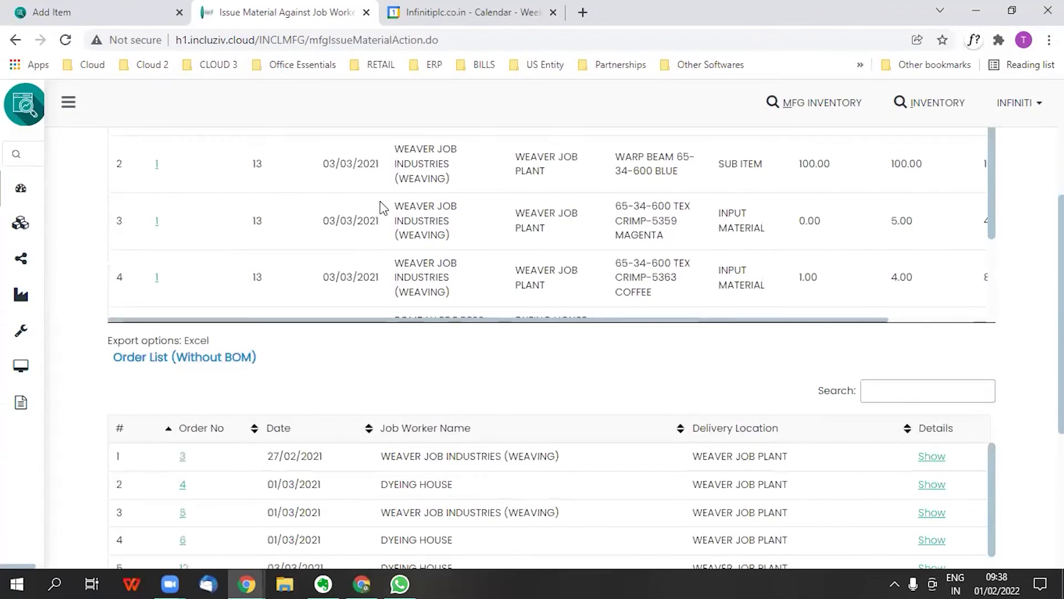
scroll(382, 207, "down", 10)
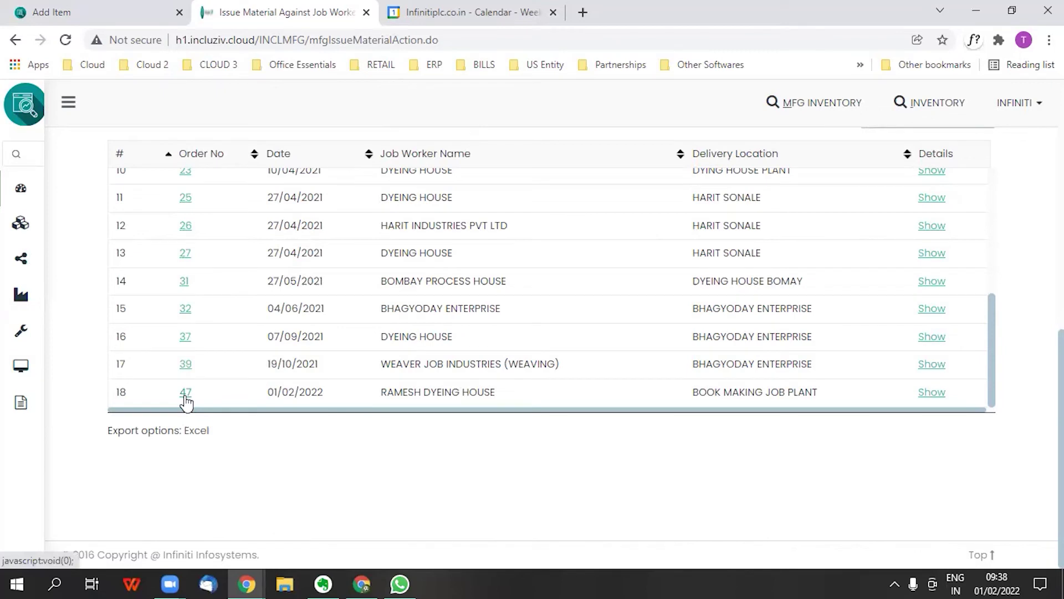
left_click(185, 394)
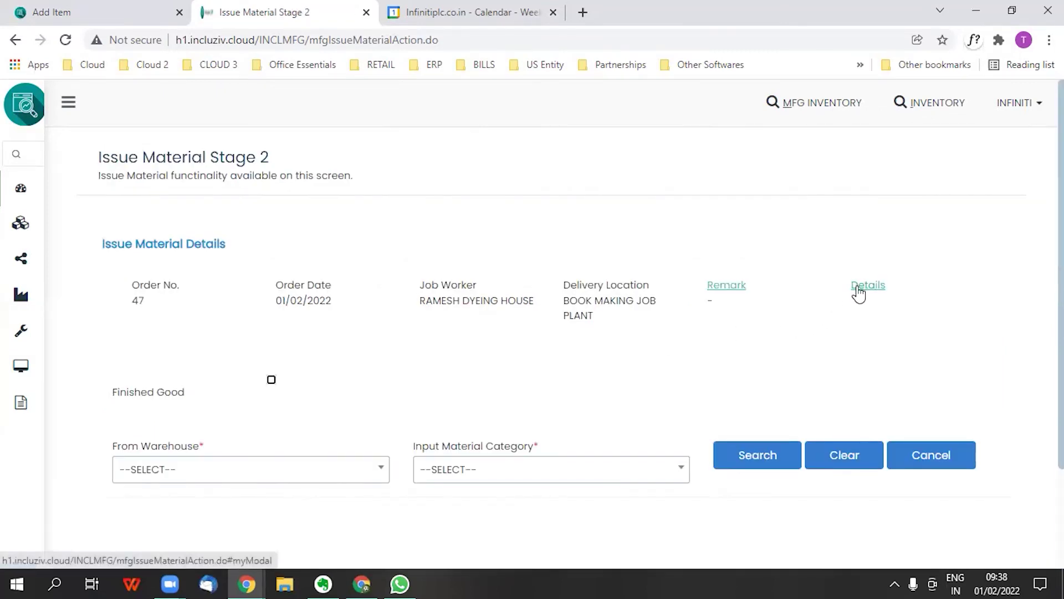
left_click(858, 290)
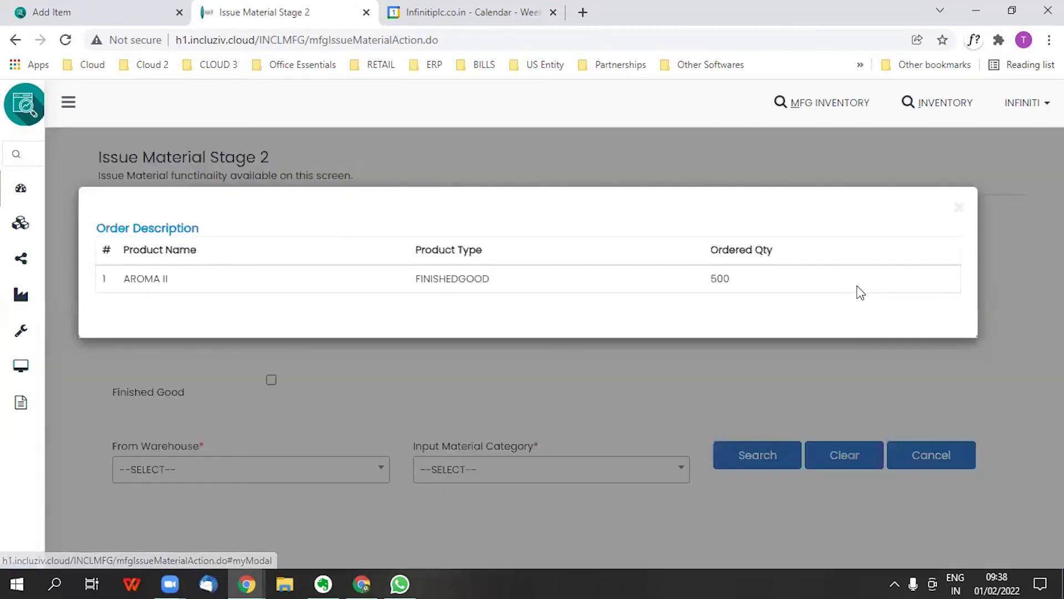
left_click(959, 208)
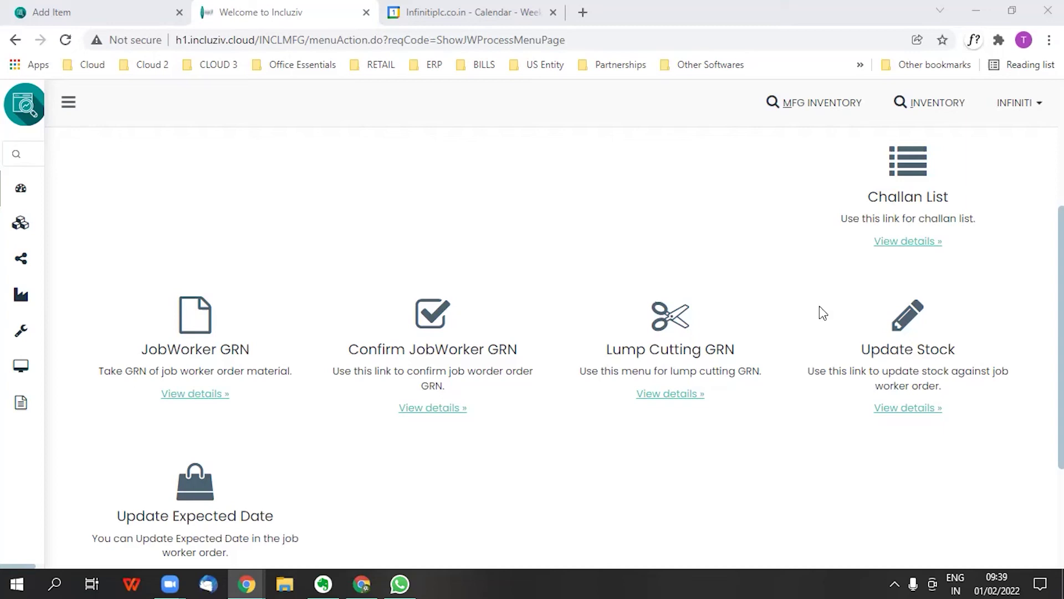
Start a new Job Worker GRN entry and choose RAMESH DYEING HOUSE as the job worker
left_click(210, 393)
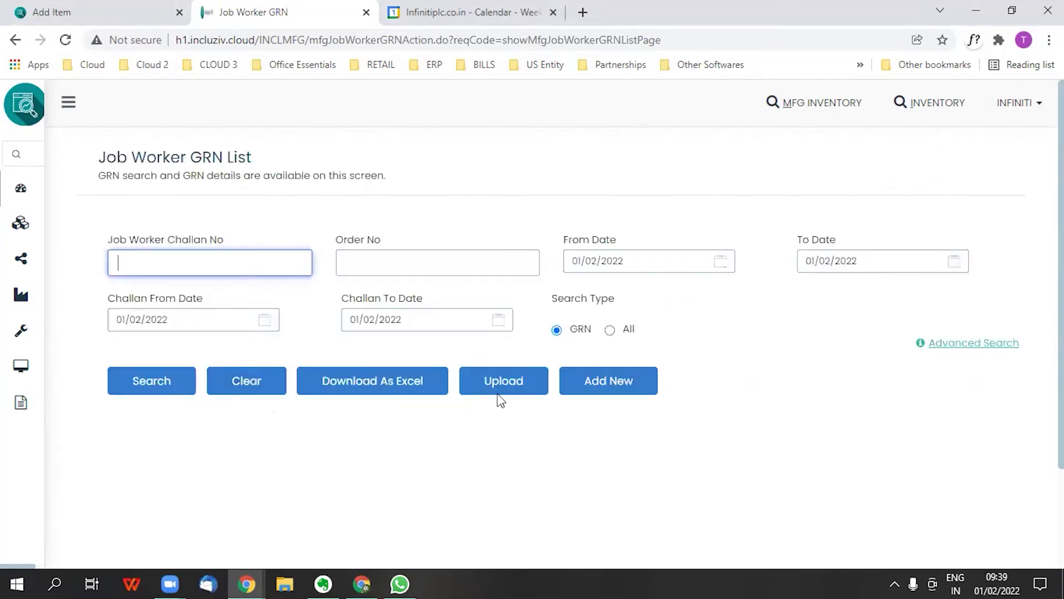
left_click(612, 388)
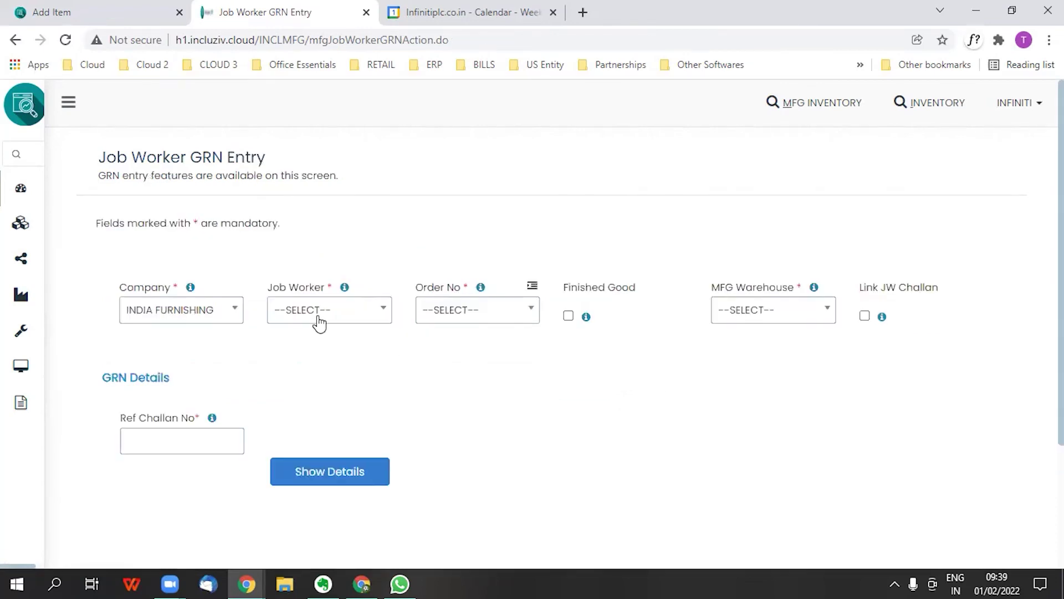
left_click(317, 321)
type("RAME")
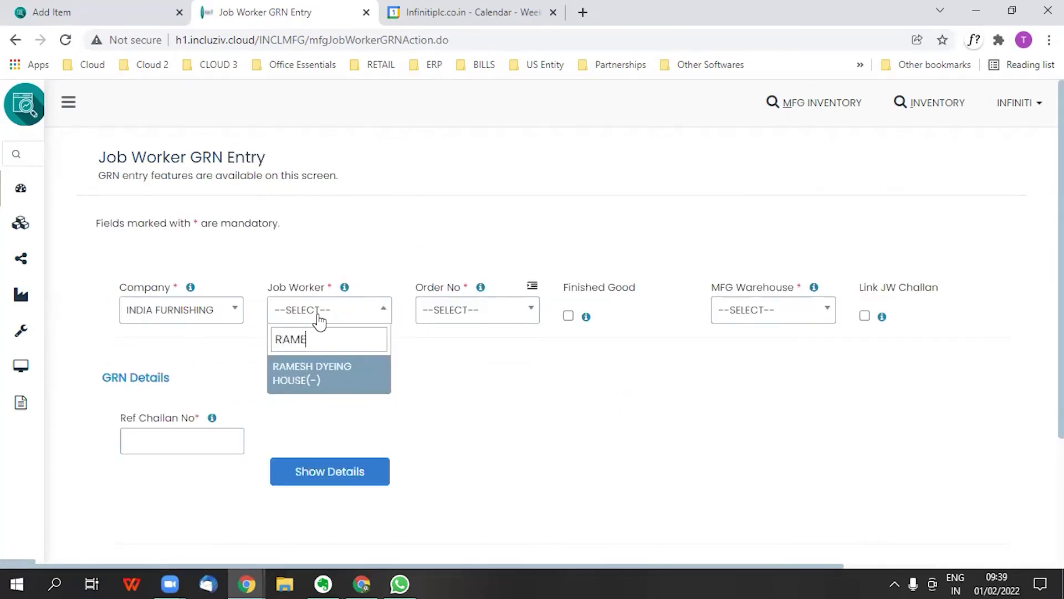
key("Return")
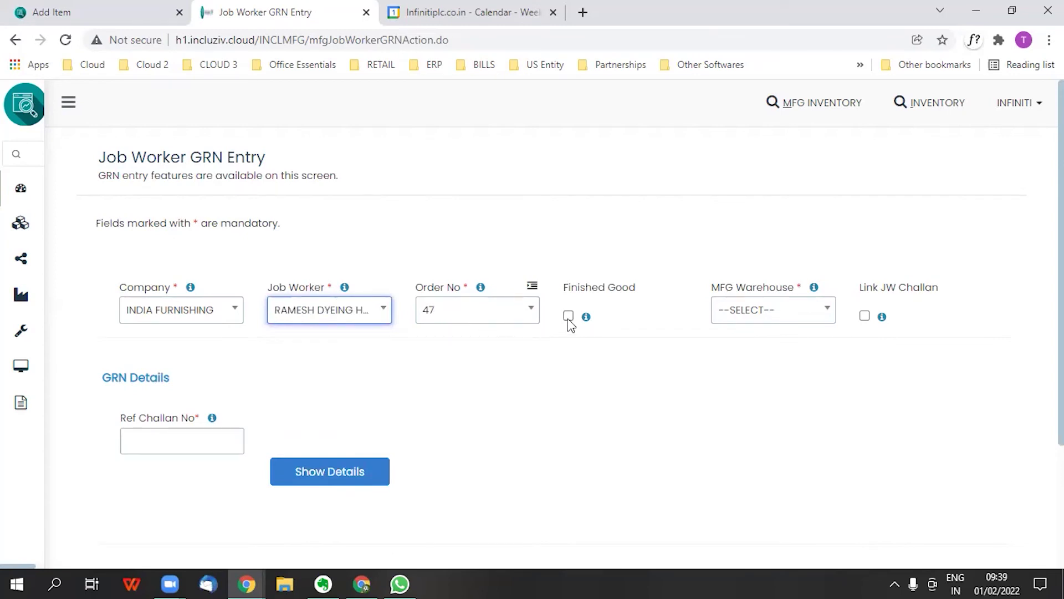
Review the selected job worker order's item and challan details, then close the order summary
left_click(534, 294)
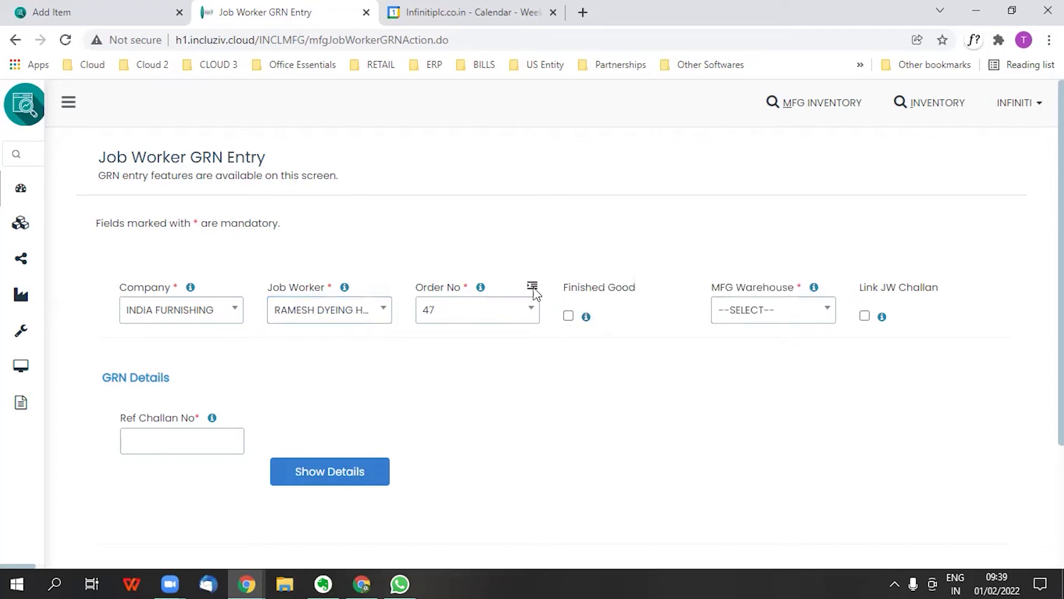
scroll(444, 303, "down", 6)
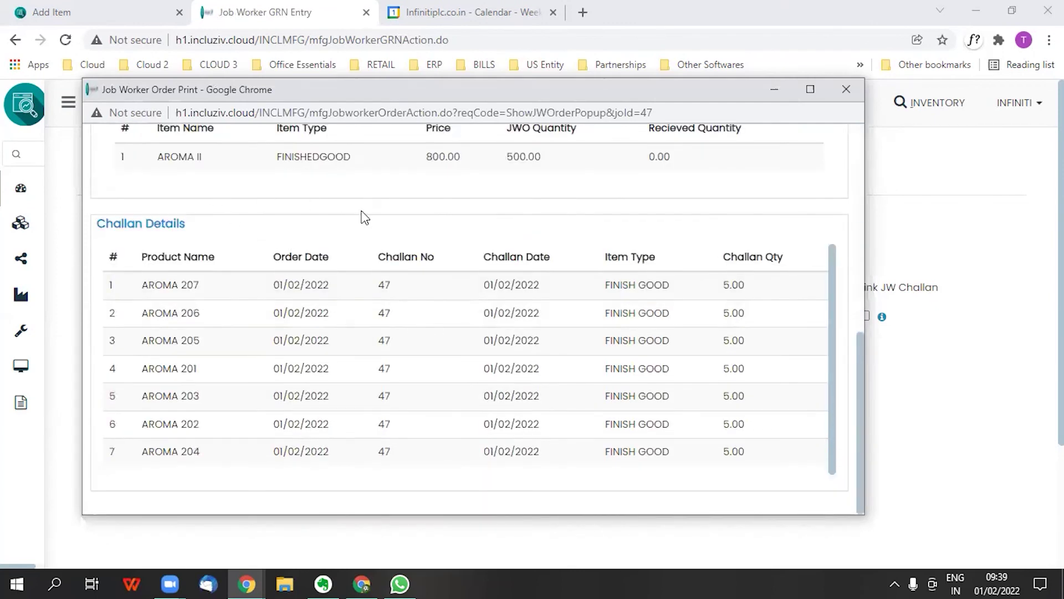
scroll(362, 233, "up", 2)
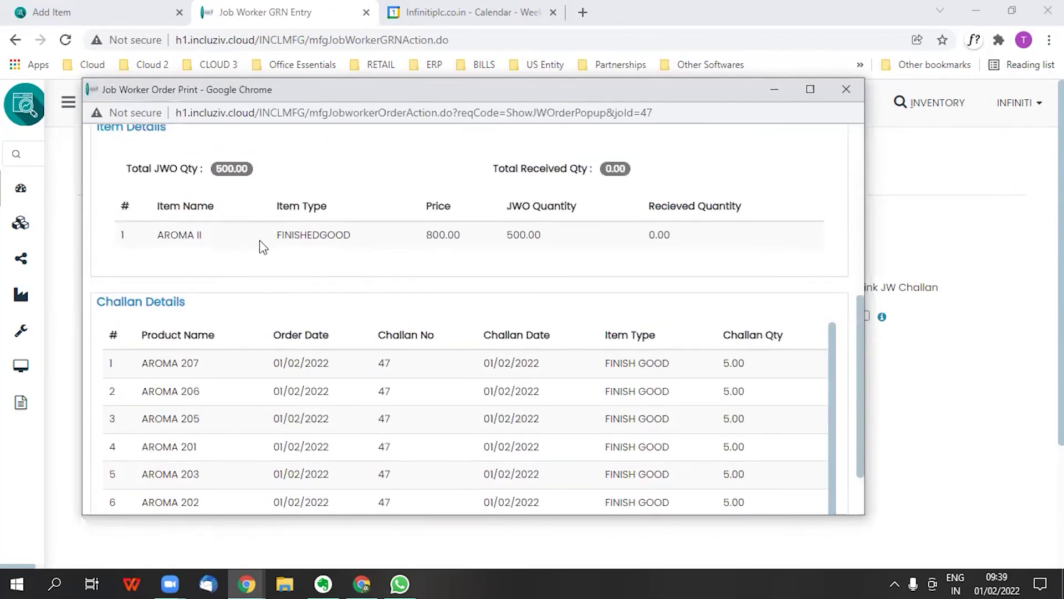
scroll(641, 257, "down", 2)
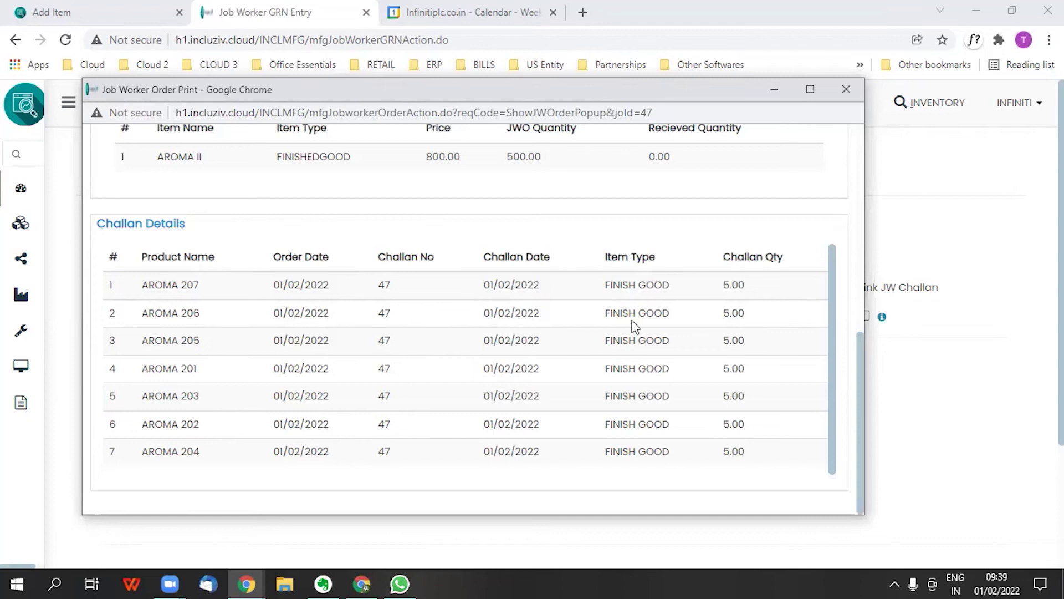
scroll(773, 382, "down", 1)
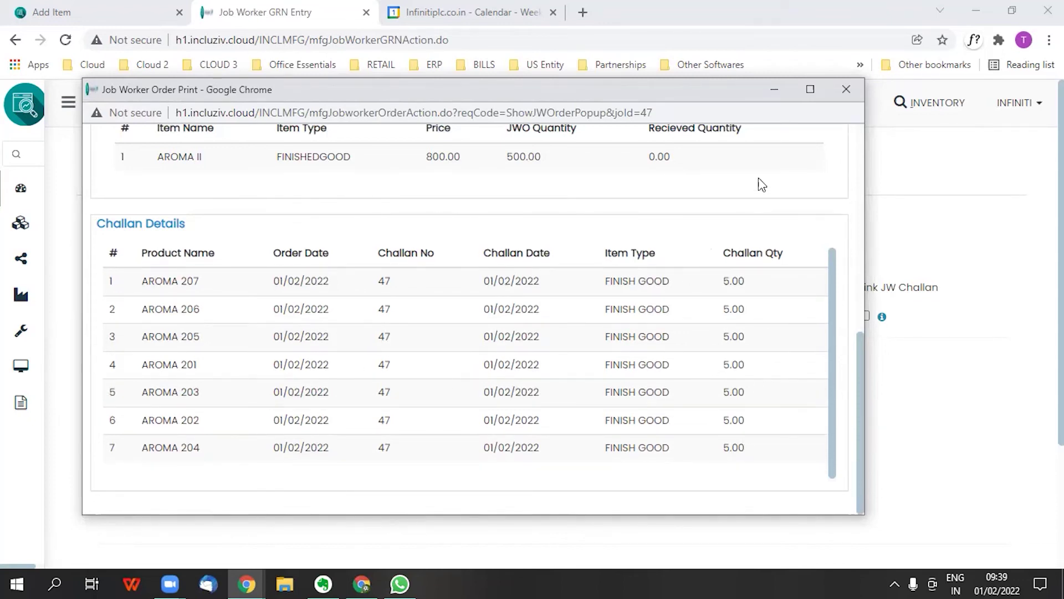
left_click(846, 90)
Mark the GRN as finished good into DEFAULT WAREHOUSE with reference challan number J89, and show its details
left_click(568, 315)
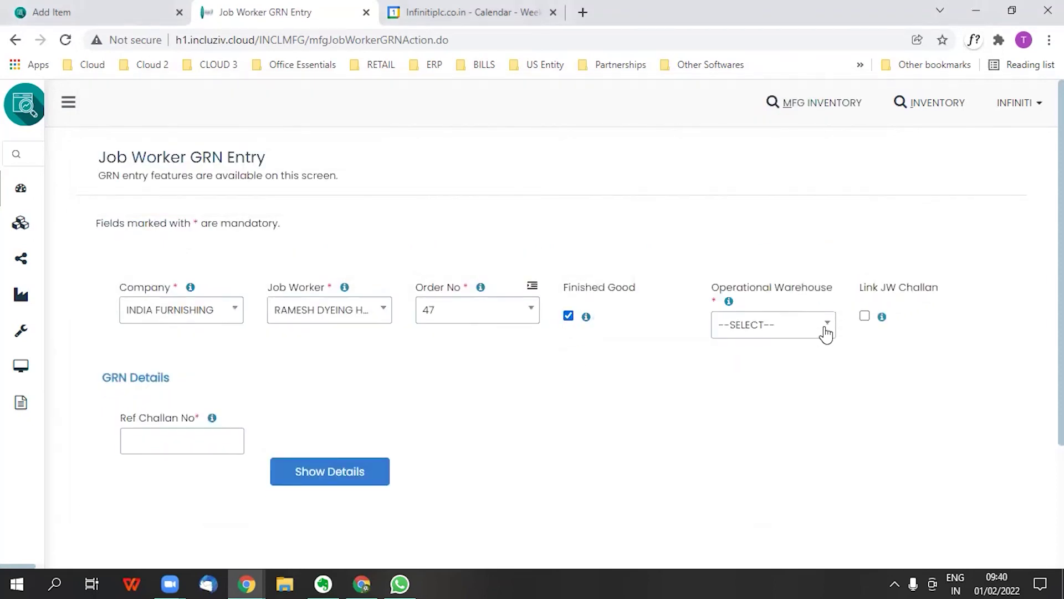
left_click(826, 332)
left_click(816, 406)
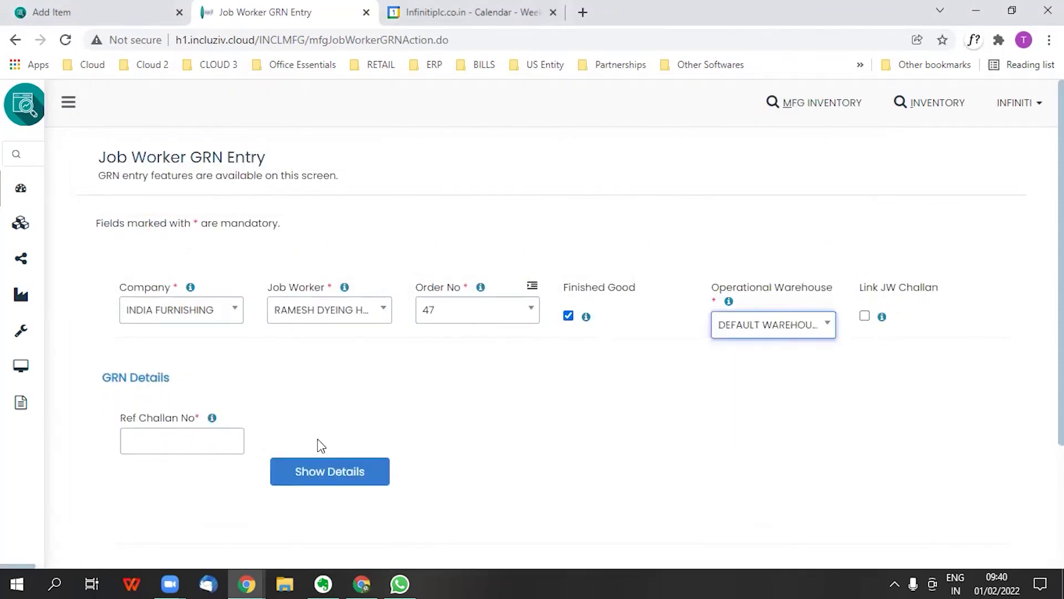
left_click(189, 447)
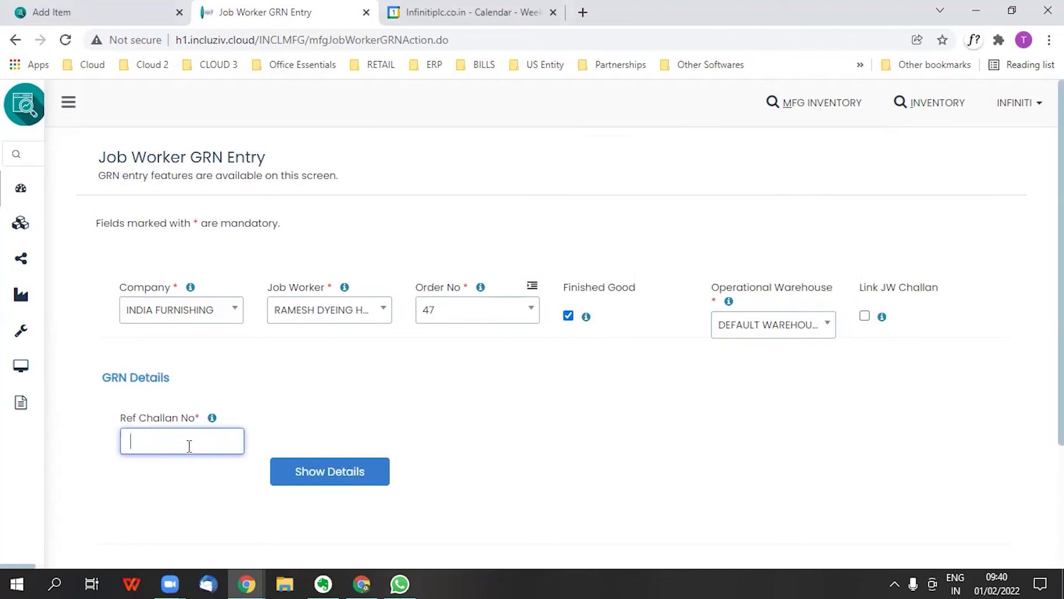
type("J89")
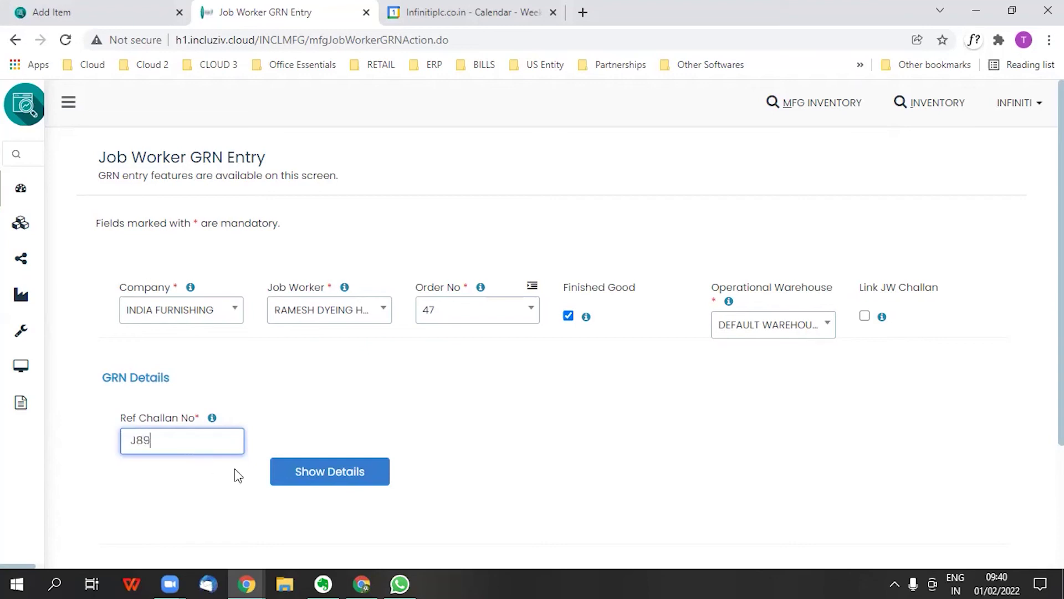
left_click(310, 473)
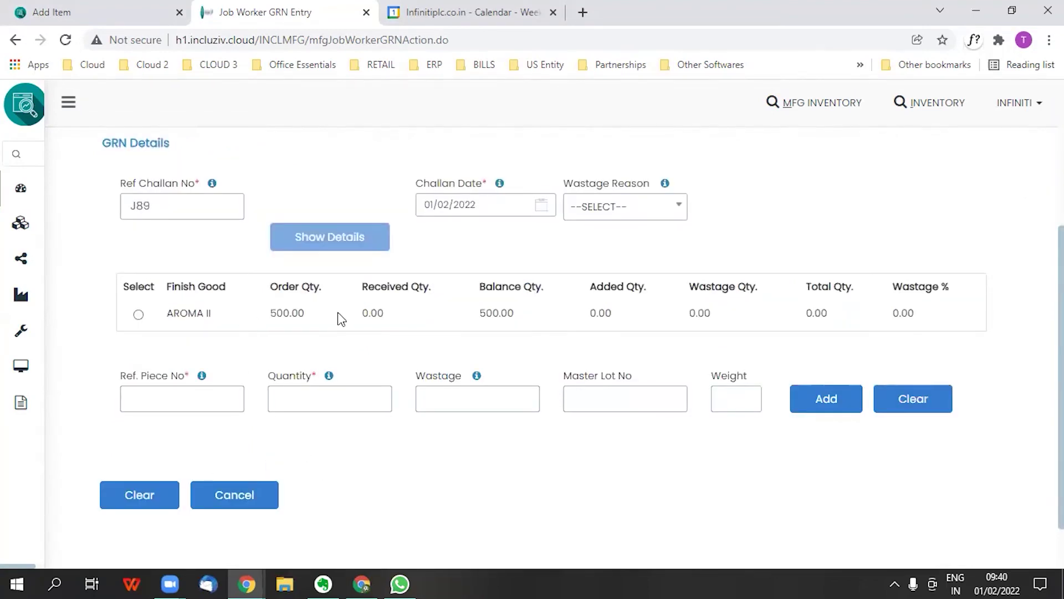
Add piece J89-1 with quantity 30 and wastage 0 to the GRN for finished good AROMA II
left_click(139, 314)
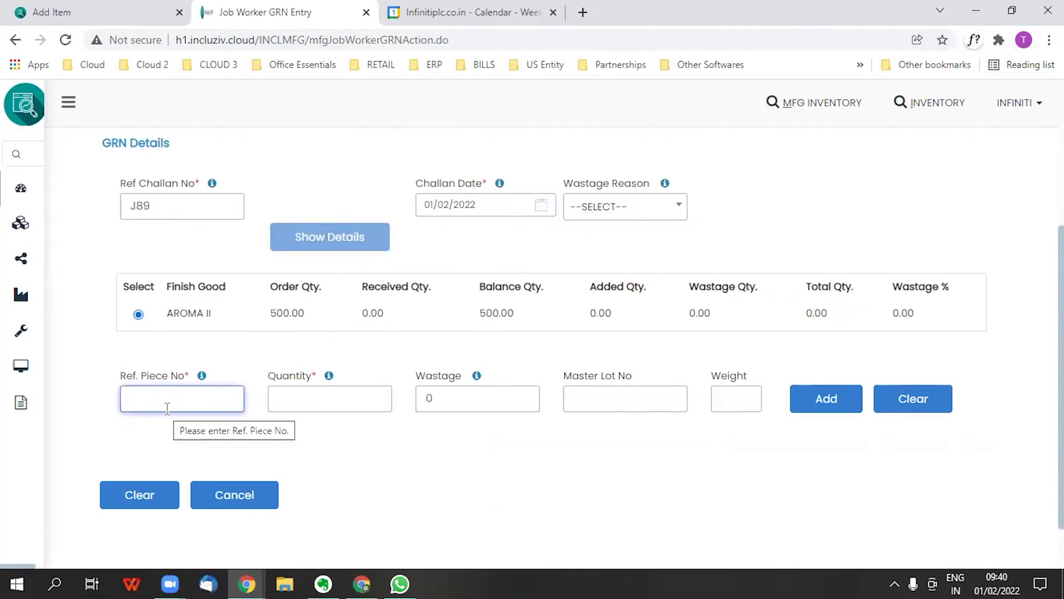
type("J89-1")
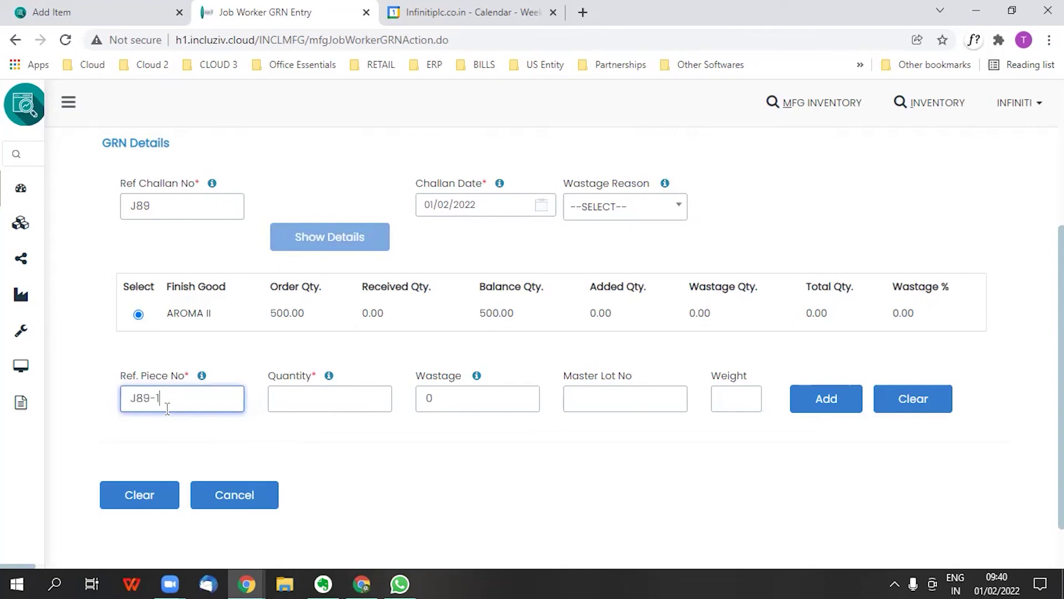
left_click(302, 404)
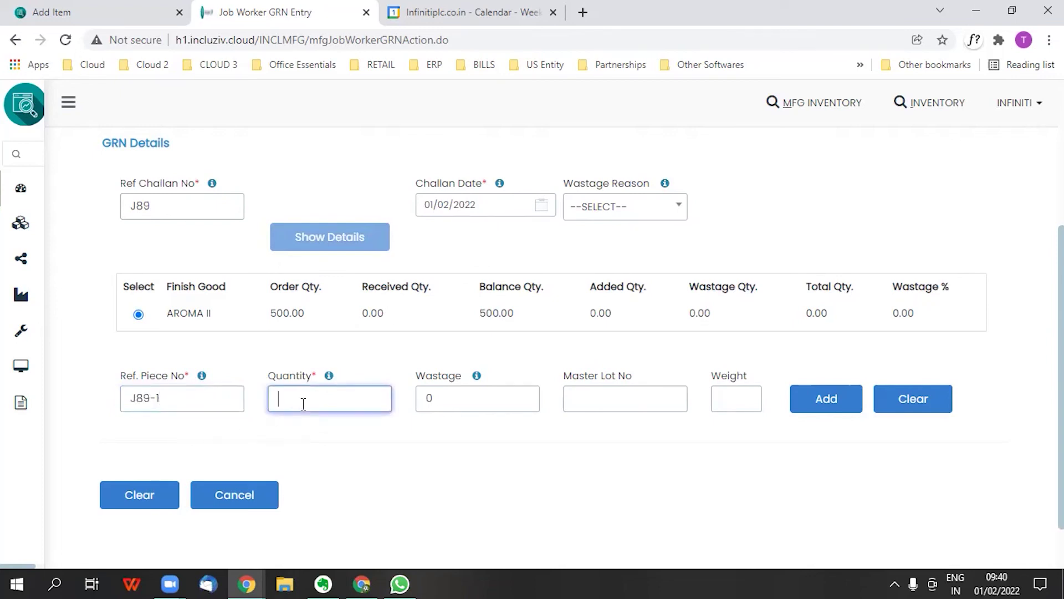
type("30")
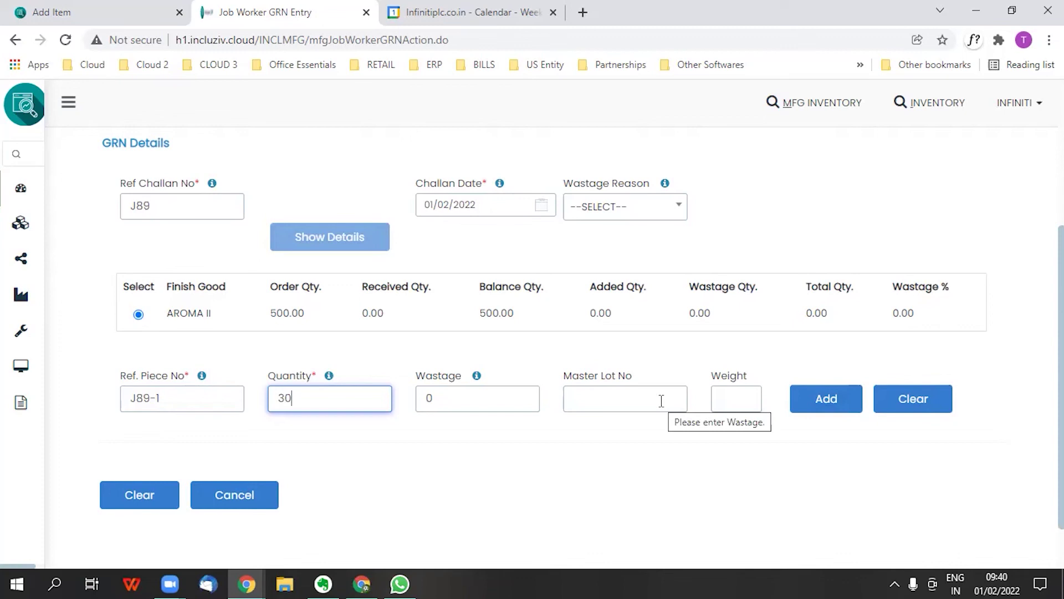
left_click(826, 405)
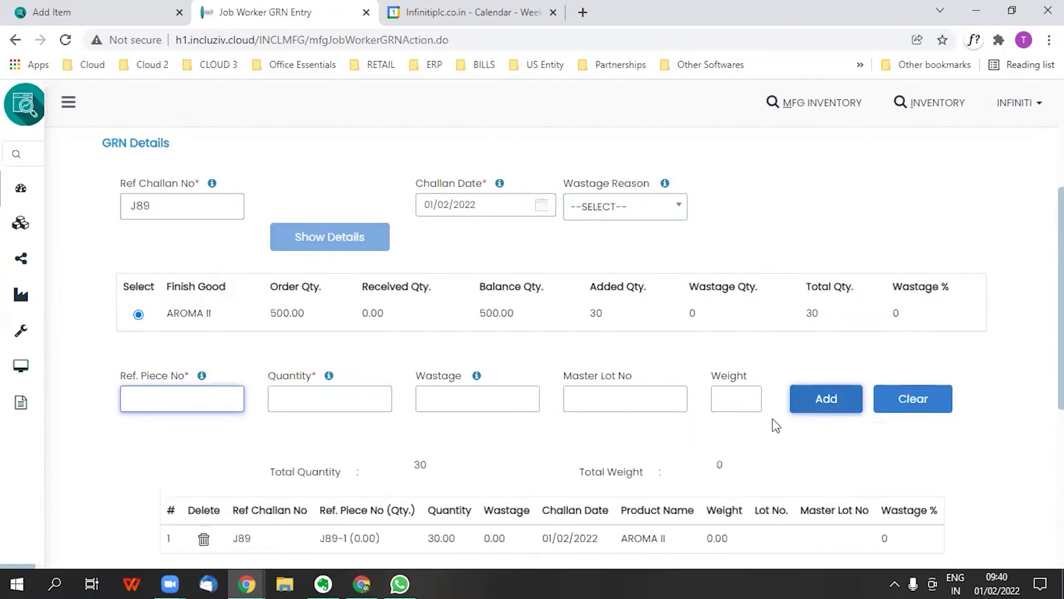
Proceed to the second GRN stage without closing the order, and choose to skip updating the issued stock details
scroll(632, 450, "down", 5)
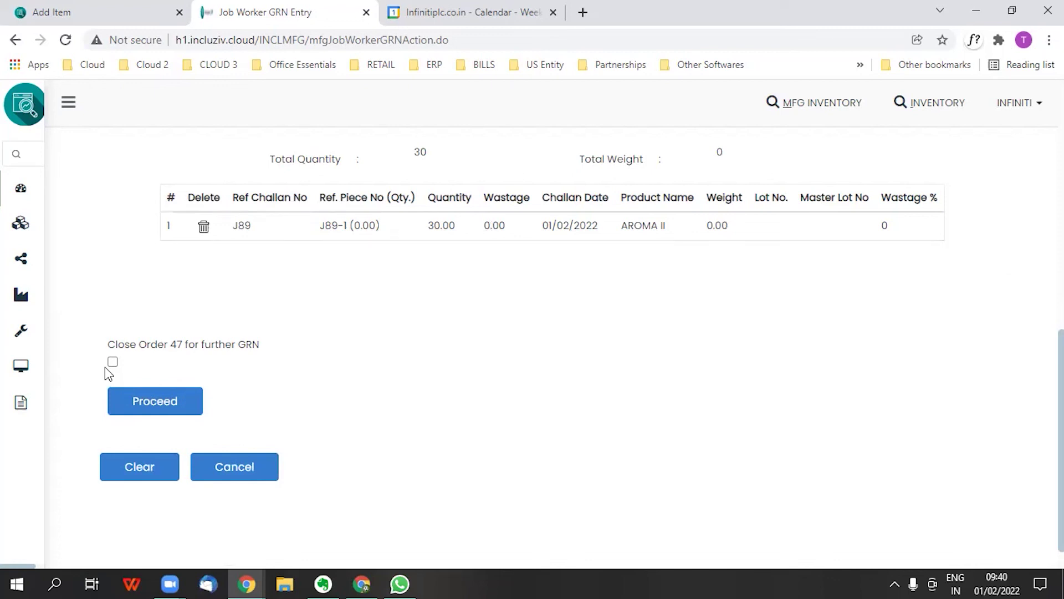
left_click(154, 403)
scroll(198, 329, "down", 4)
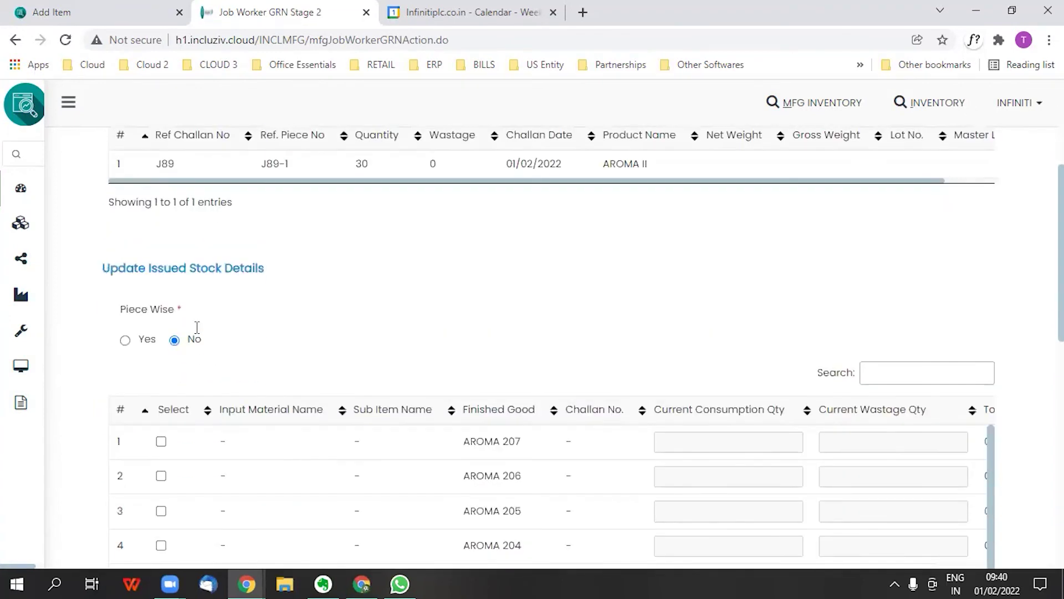
scroll(366, 342, "down", 3)
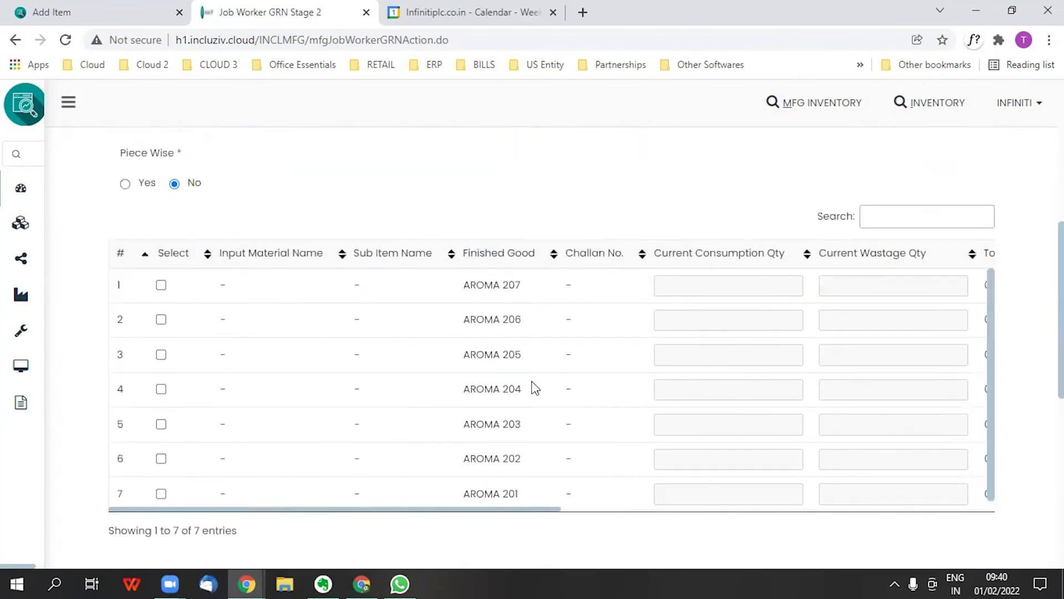
scroll(513, 448, "down", 1)
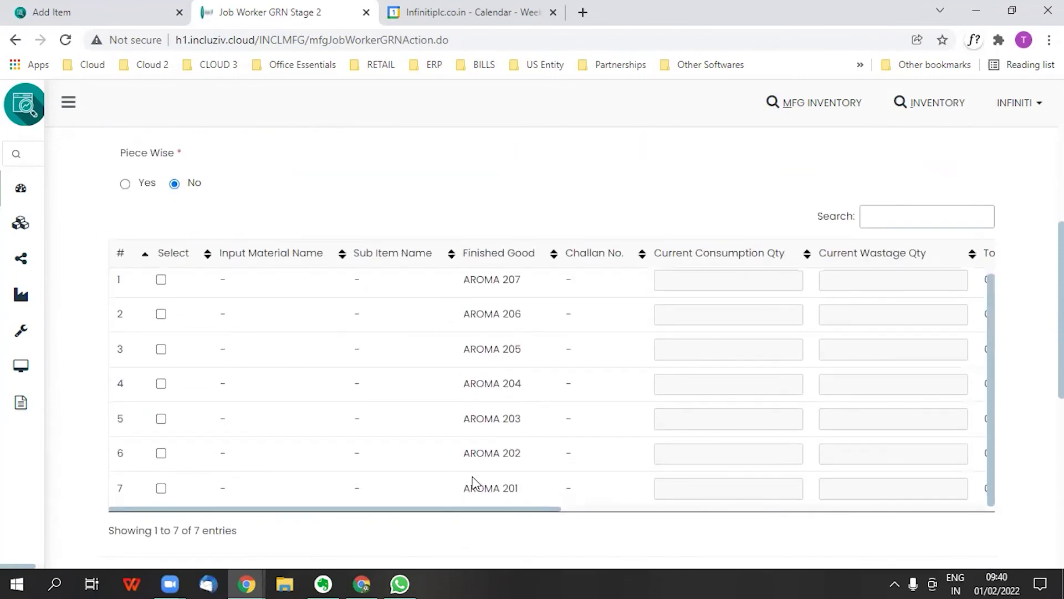
scroll(552, 417, "down", 6)
scroll(552, 416, "up", 15)
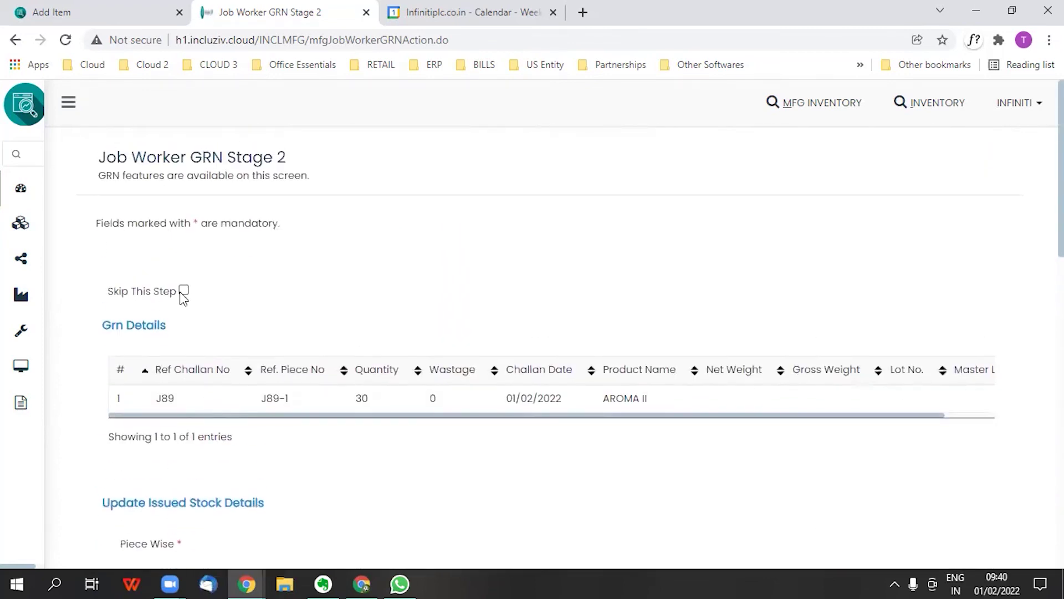
left_click(183, 290)
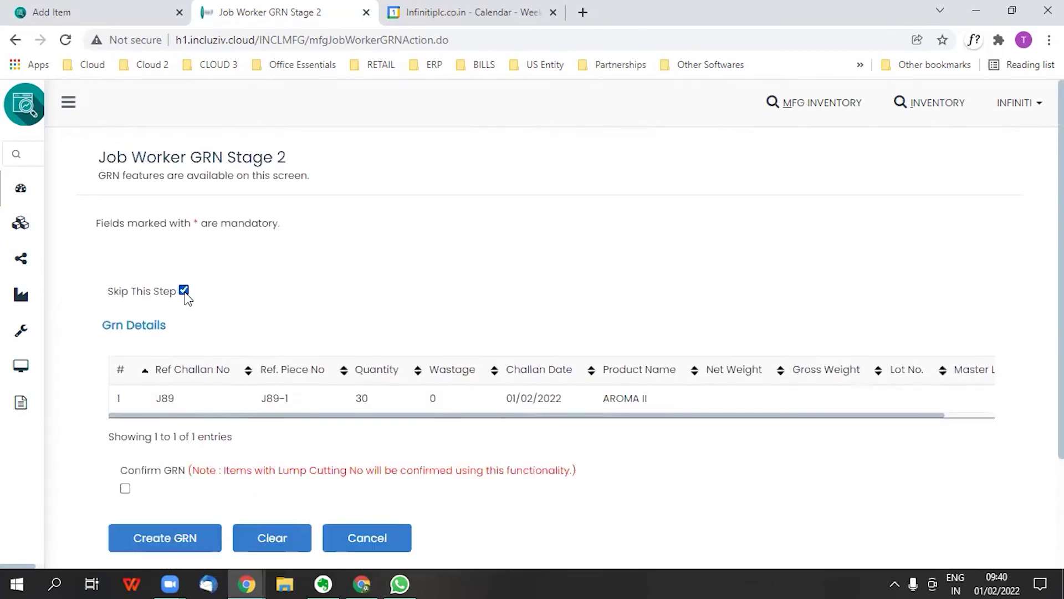
Create the job worker GRN with the Confirm GRN option enabled, approving its addition to stock
left_click(151, 537)
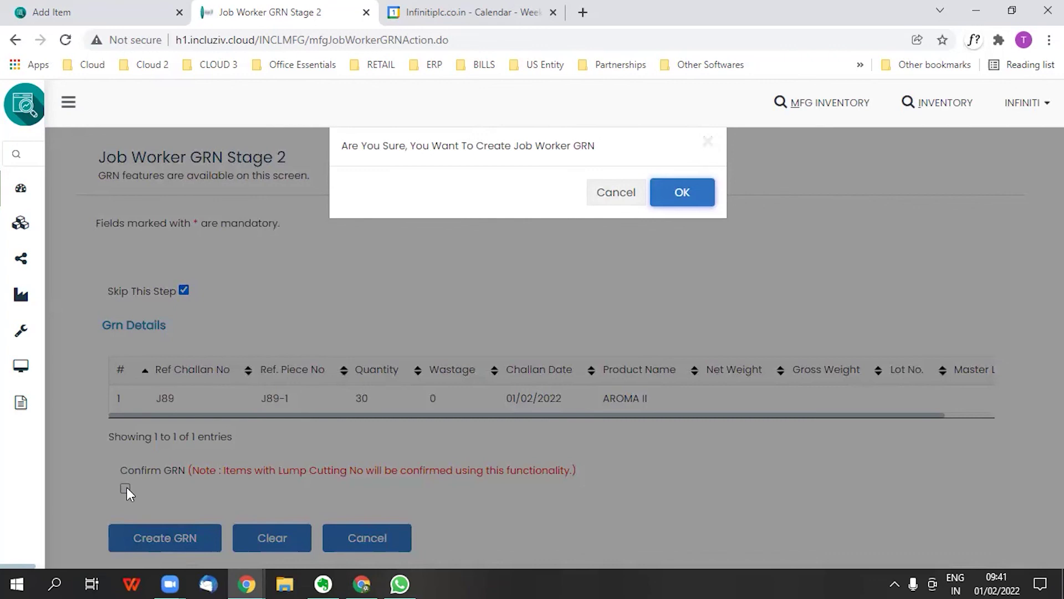
left_click(704, 153)
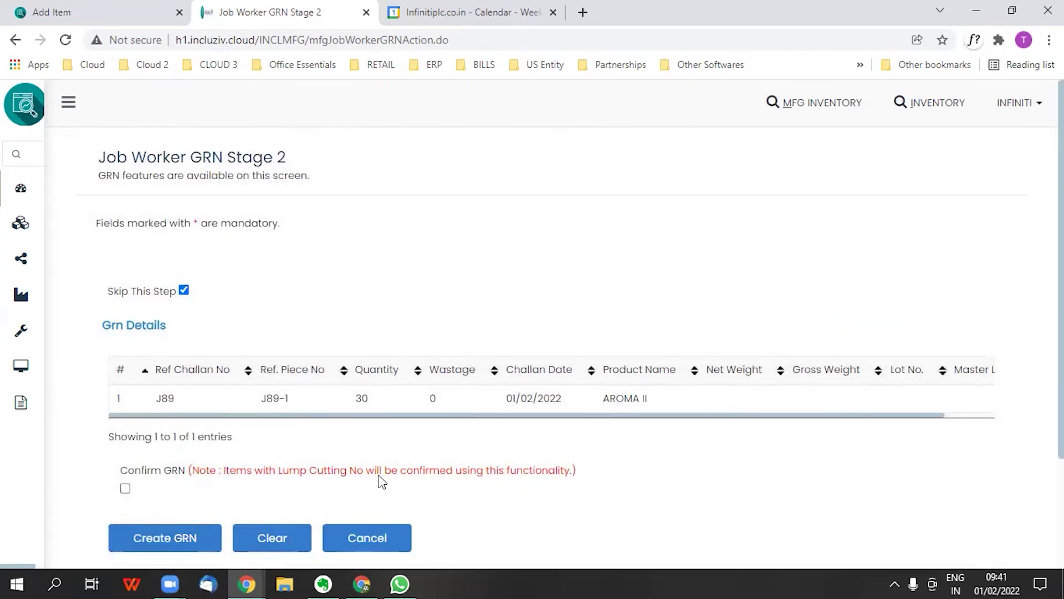
left_click(125, 489)
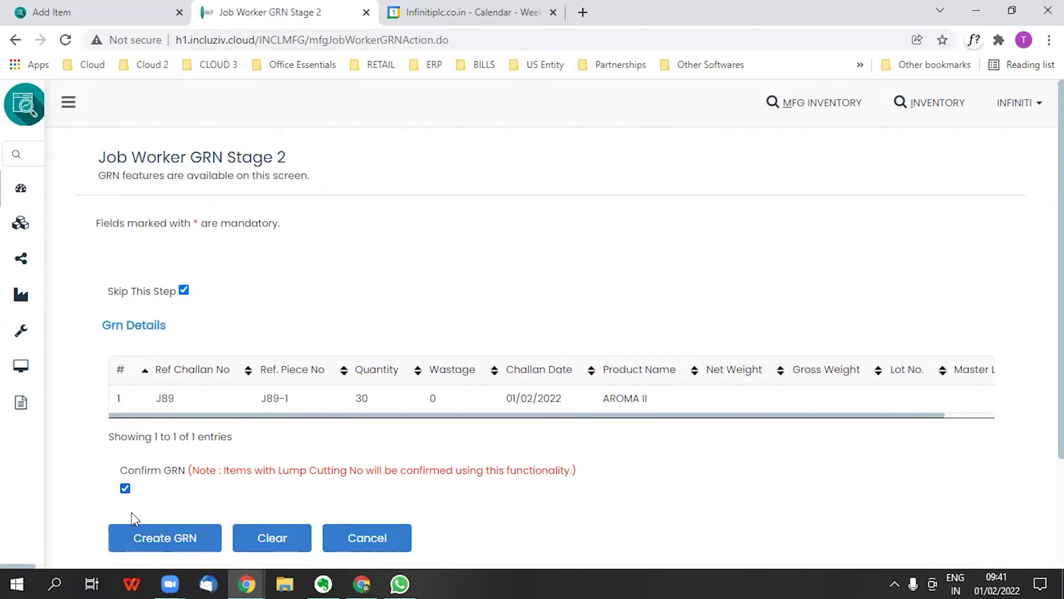
left_click(163, 550)
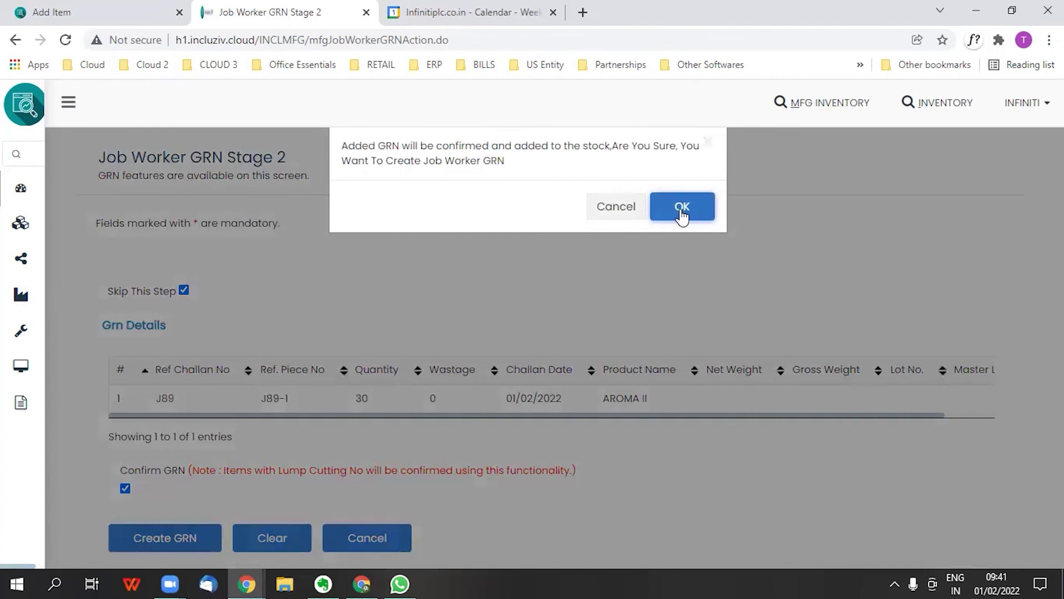
left_click(681, 215)
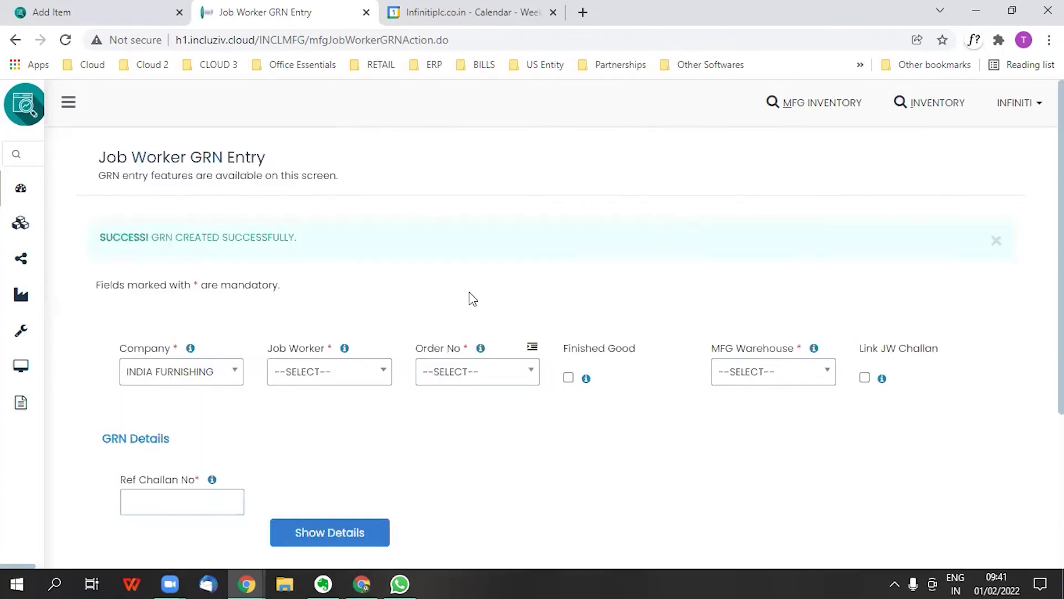
Search the inventory item-wise for AROMA II in the CATALOGS collection and check its piece-wise actual quantity
left_click(912, 111)
left_click(215, 357)
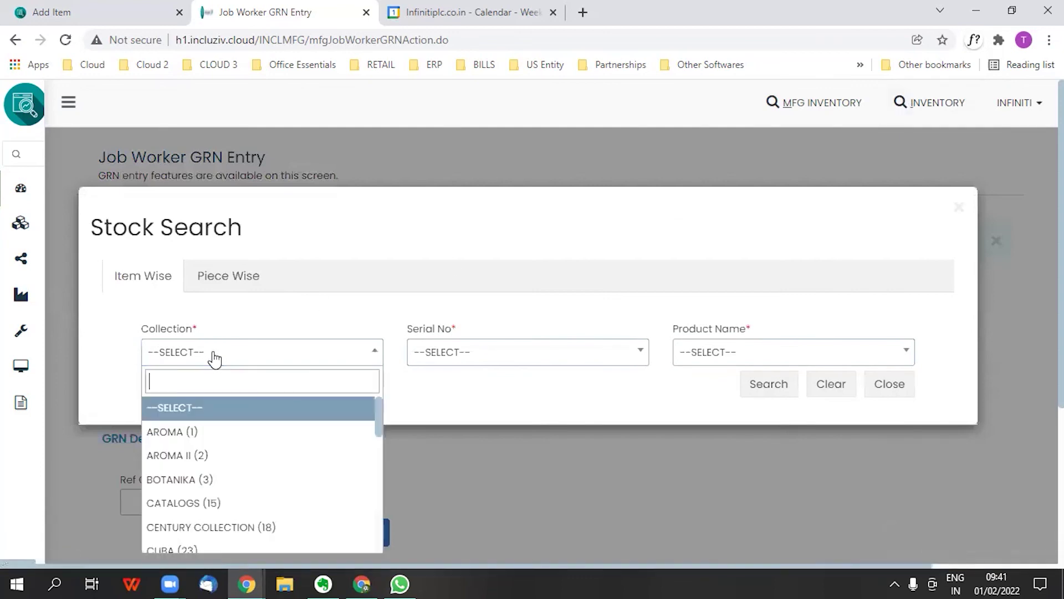
type("CA")
key("Return")
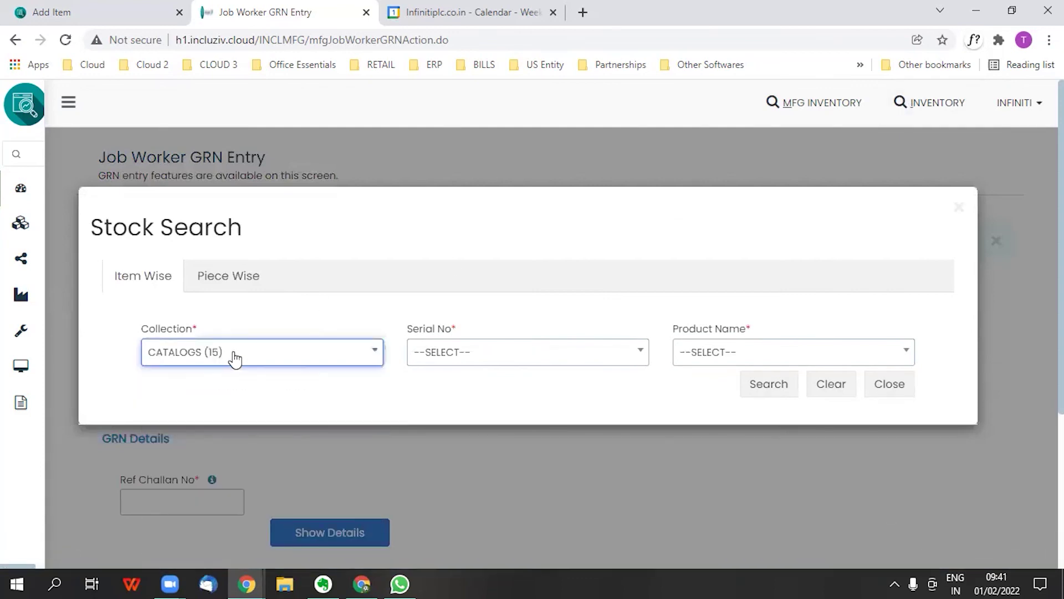
left_click(457, 357)
left_click(468, 446)
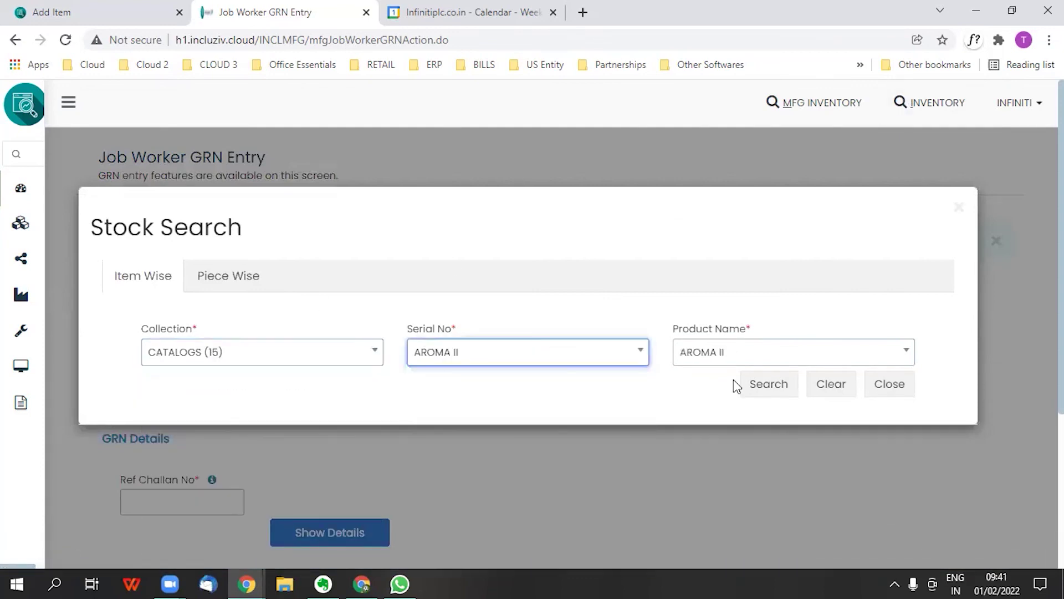
left_click(767, 386)
scroll(573, 397, "down", 10)
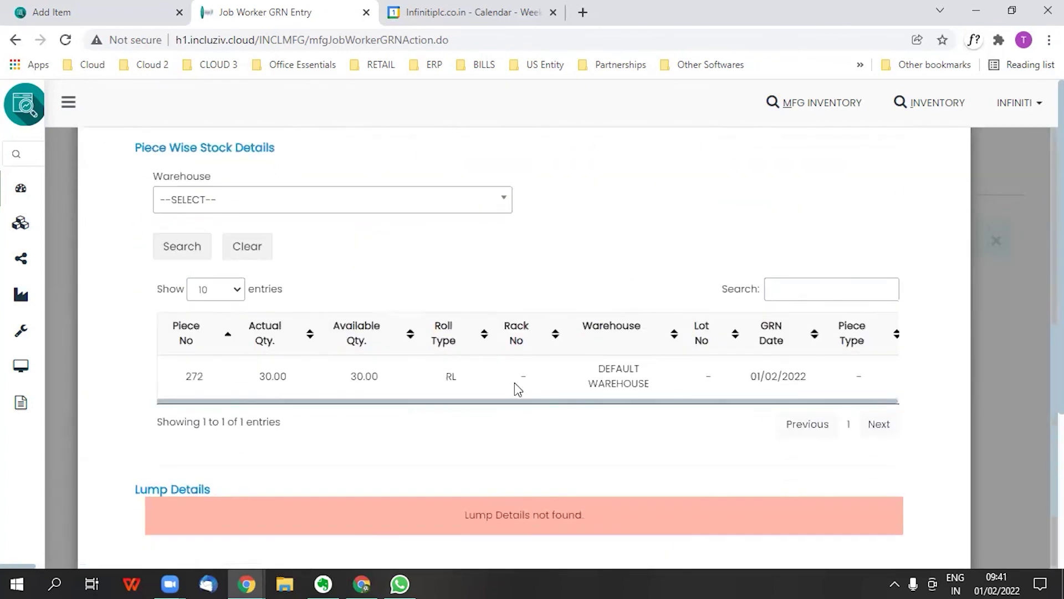
left_click_drag(261, 375, 292, 382)
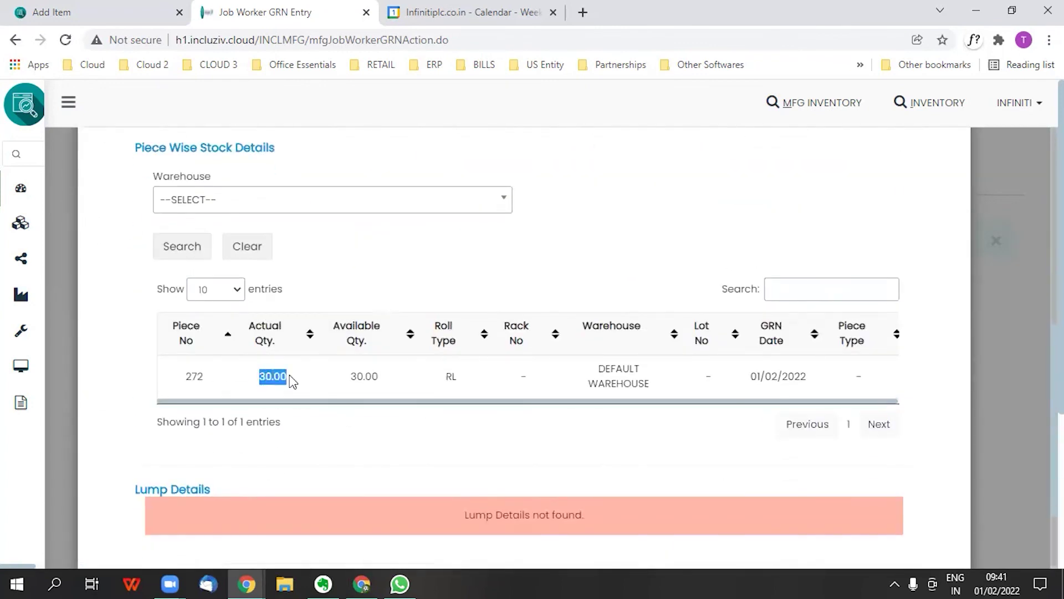